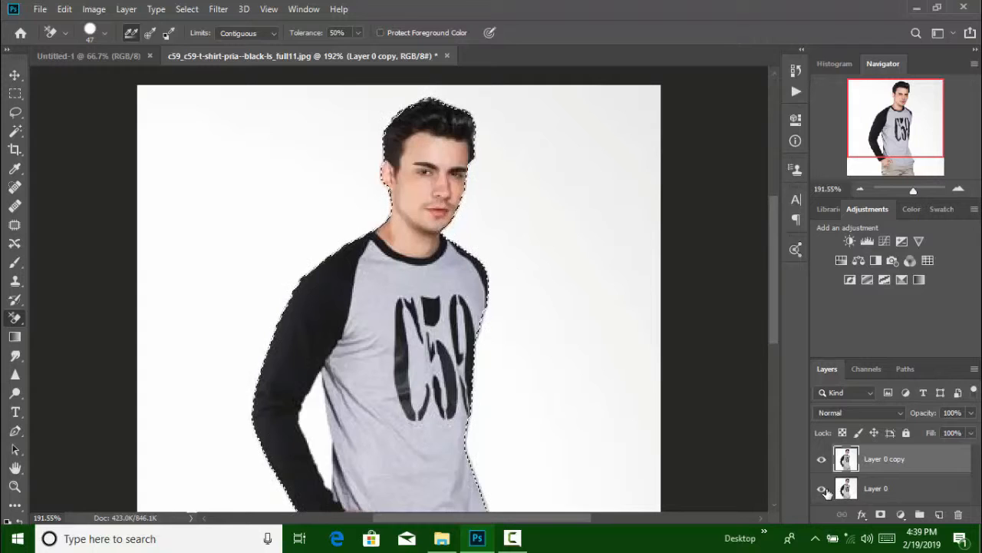
Hide the original layer and copy the selected man onto a new layer
click(822, 489)
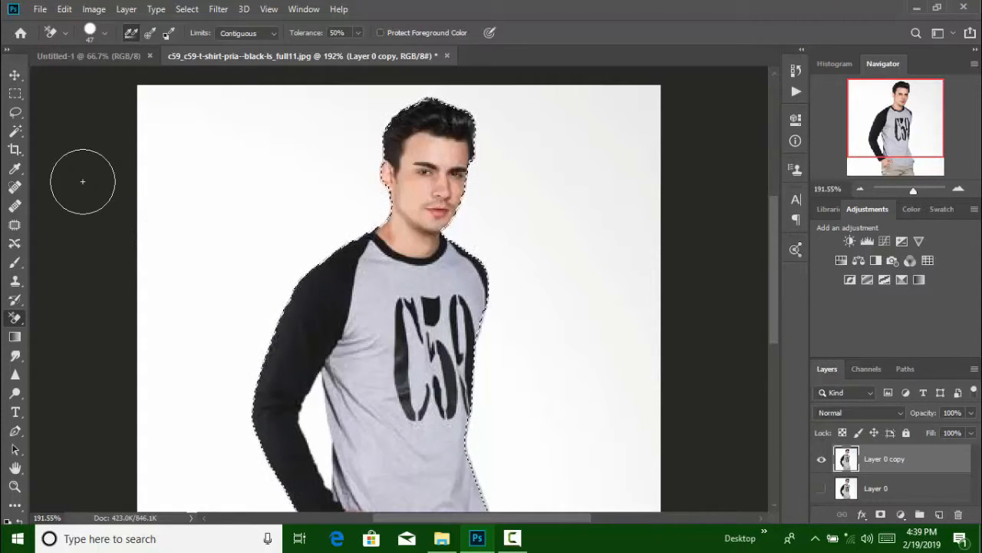
scroll(373, 269, down, 3)
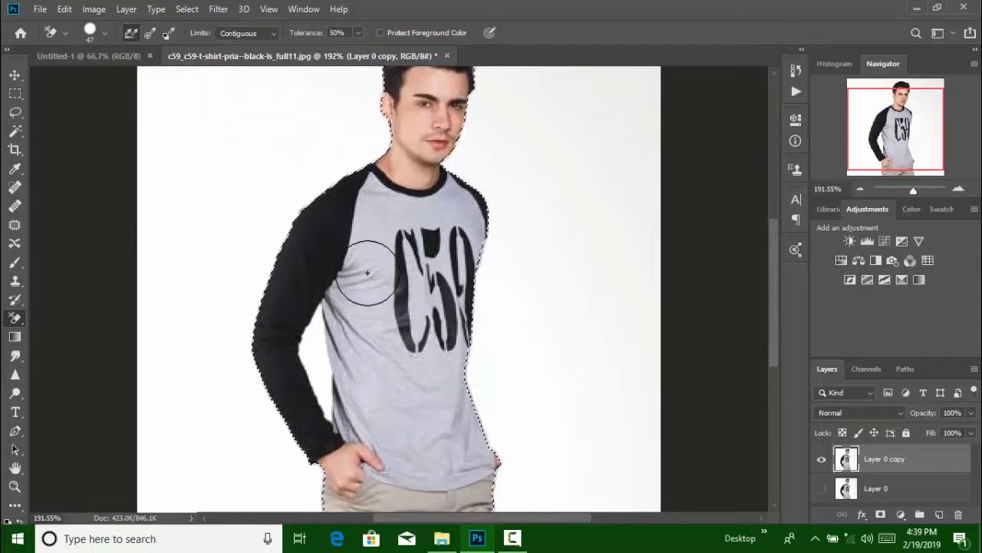
scroll(355, 263, down, 2)
key(ctrl+j)
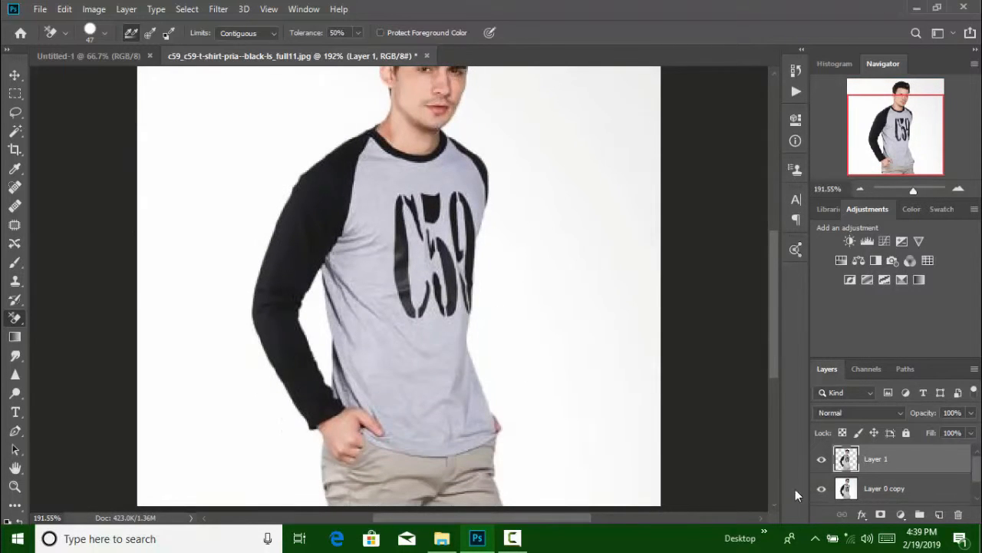
Hide Layer 0 copy and erase leftover background between the man's left arm and torso
click(821, 488)
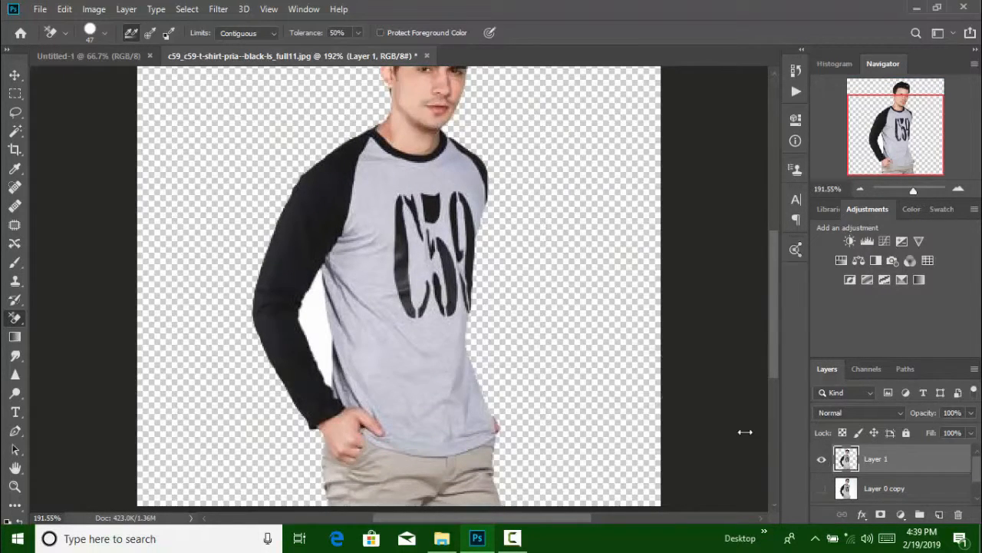
scroll(307, 230, up, 4)
scroll(301, 245, down, 7)
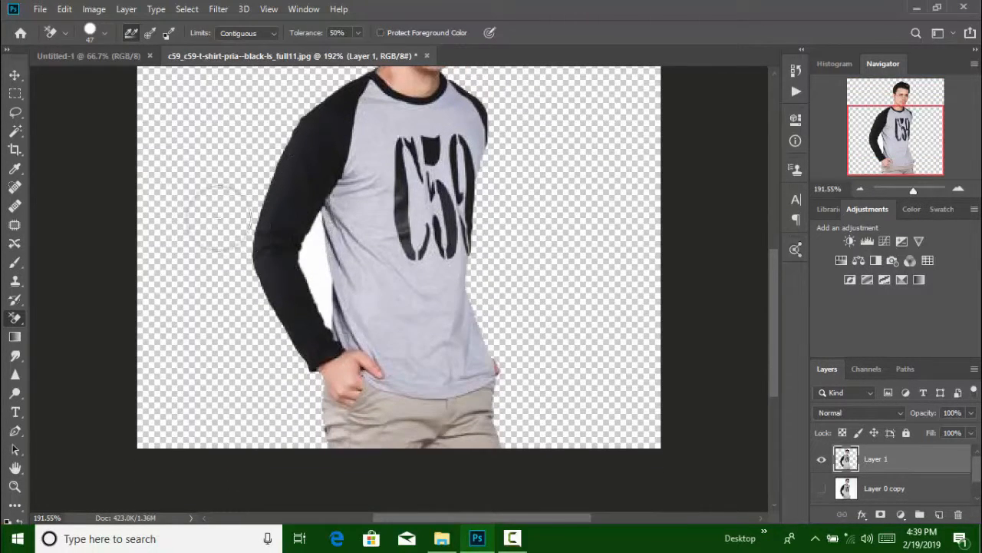
click(314, 269)
mouse_move(312, 264)
mouse_down()
mouse_move(318, 234)
mouse_move(323, 303)
mouse_up()
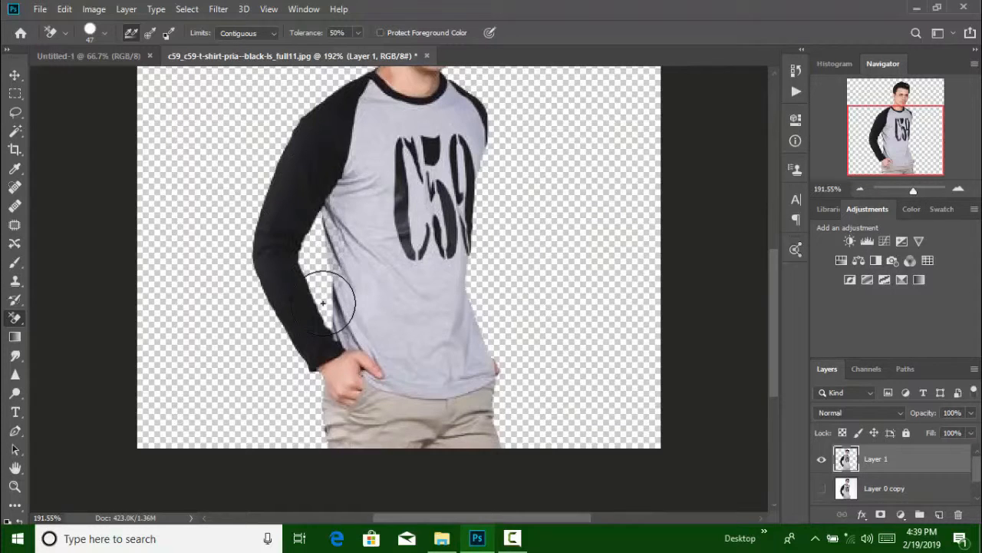
Move the cut-out man into the Untitled-1 document and enlarge him with Free Transform
scroll(323, 303, up, 10)
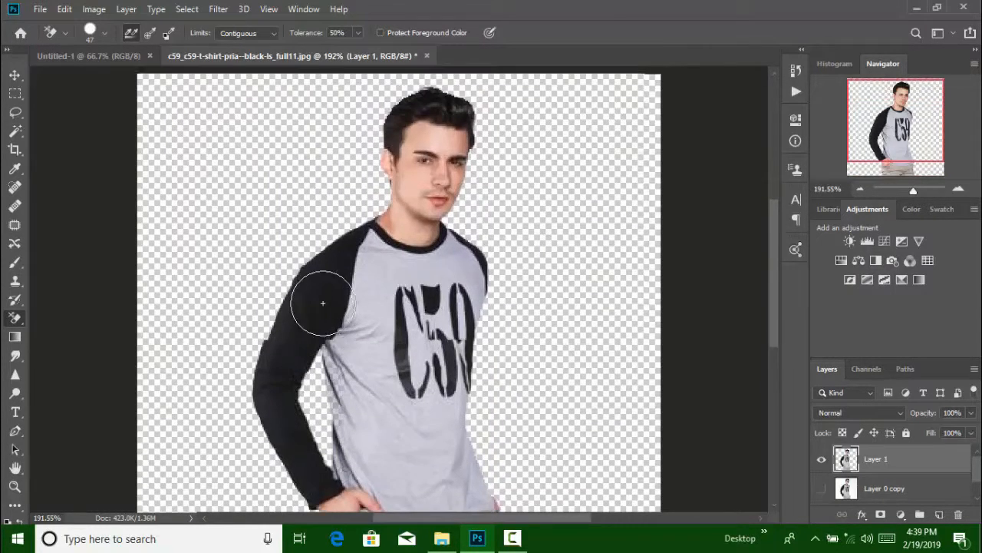
click(14, 75)
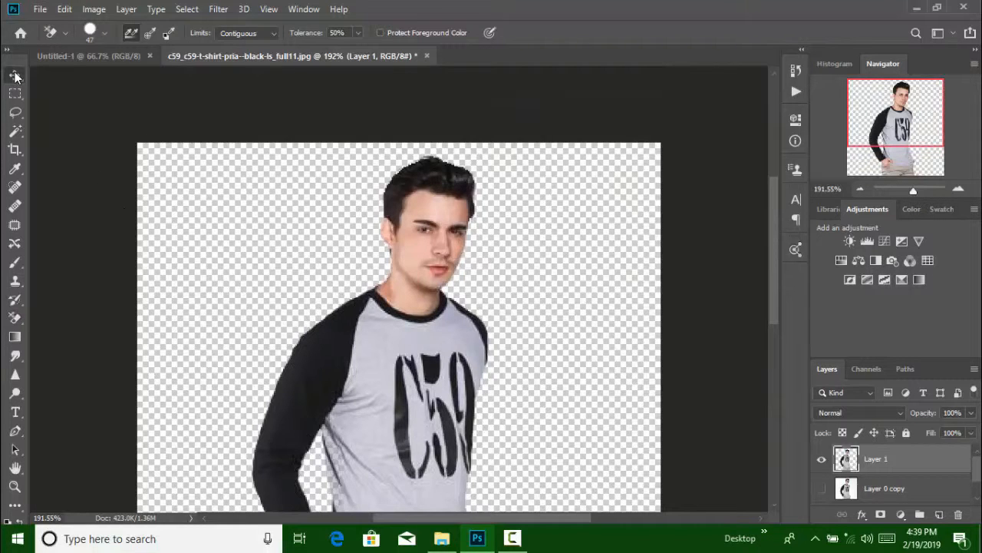
scroll(467, 252, down, 6)
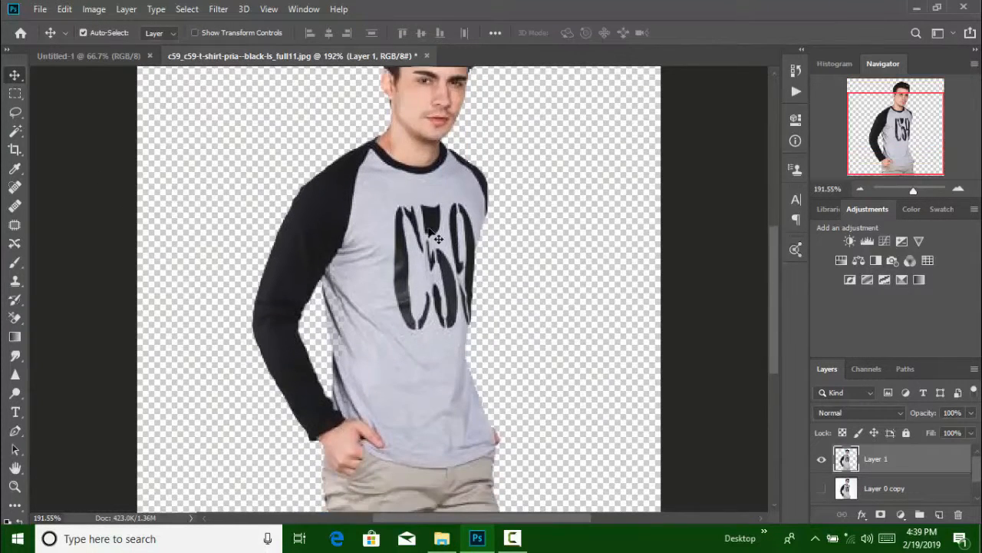
drag(406, 223, 361, 240)
key(ctrl)
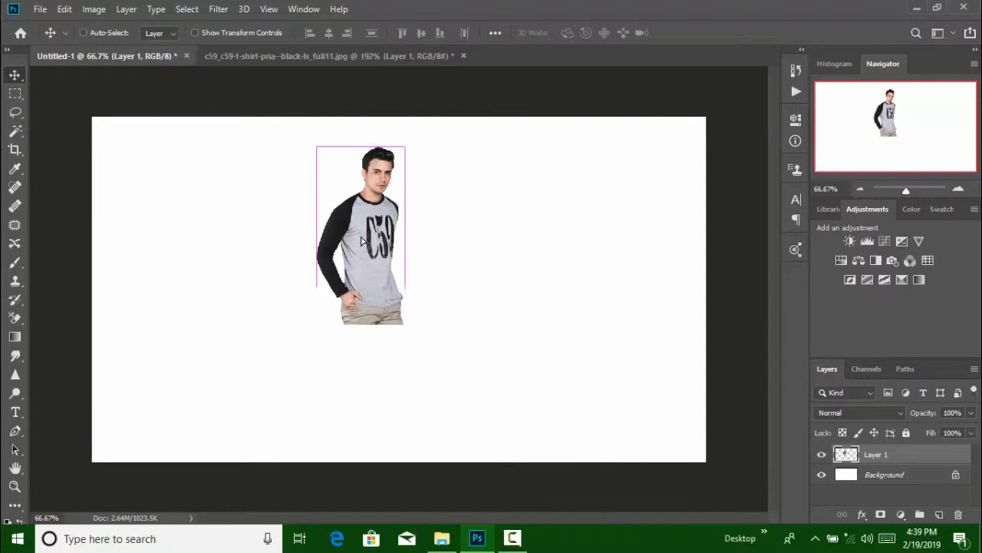
key(ctrl+t)
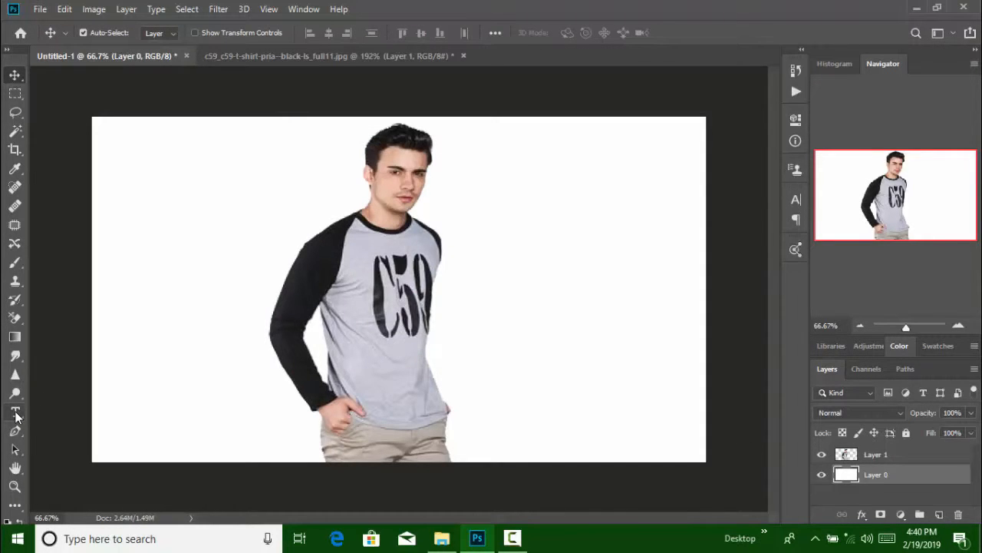
Draw a yellow-to-white linear gradient on the background layer from the left edge toward the man
click(15, 338)
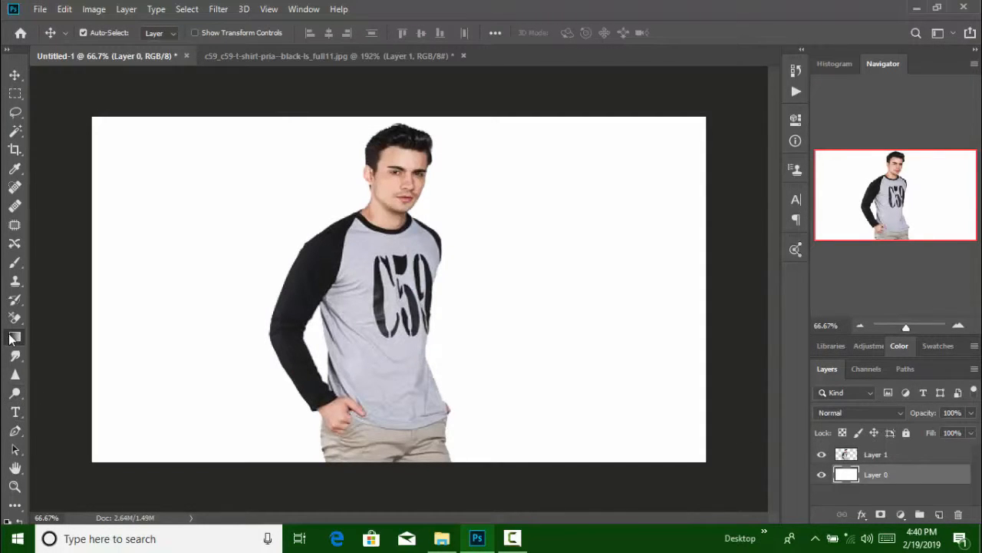
click(17, 263)
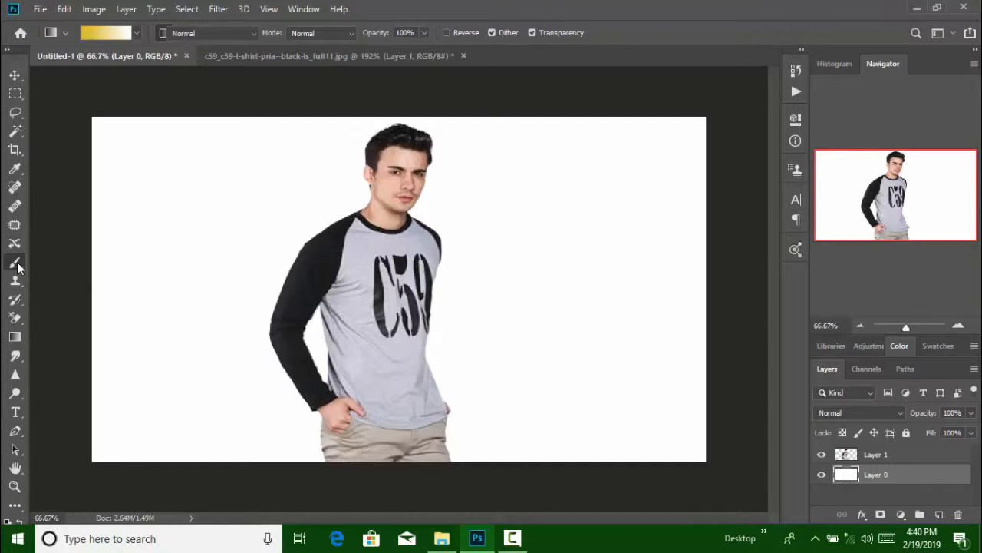
click(16, 341)
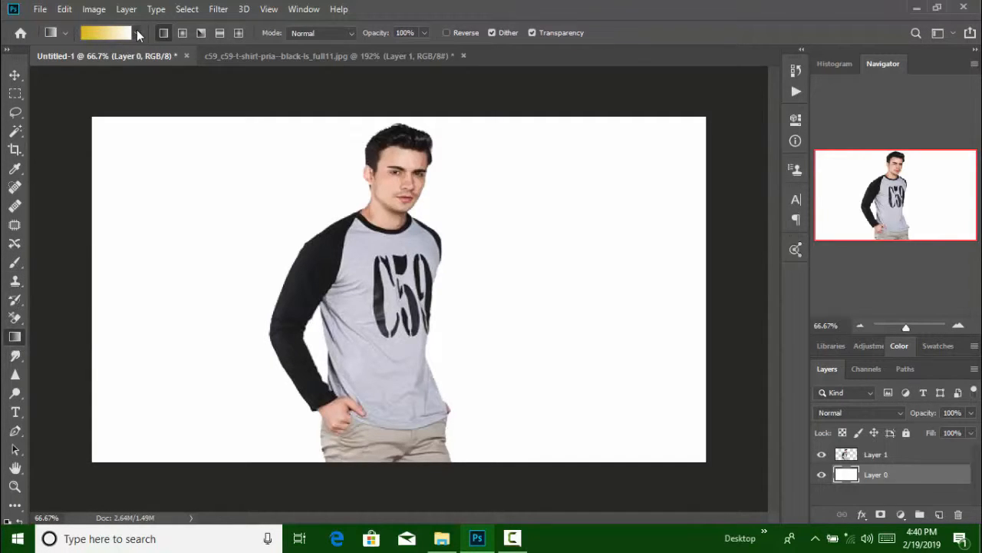
click(139, 34)
click(137, 33)
drag(189, 201, 282, 222)
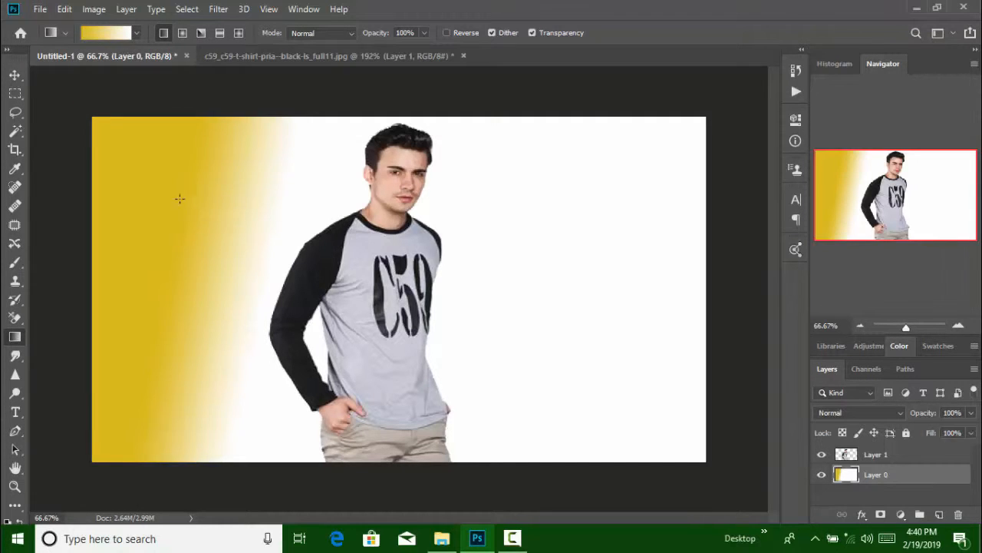
drag(179, 199, 411, 239)
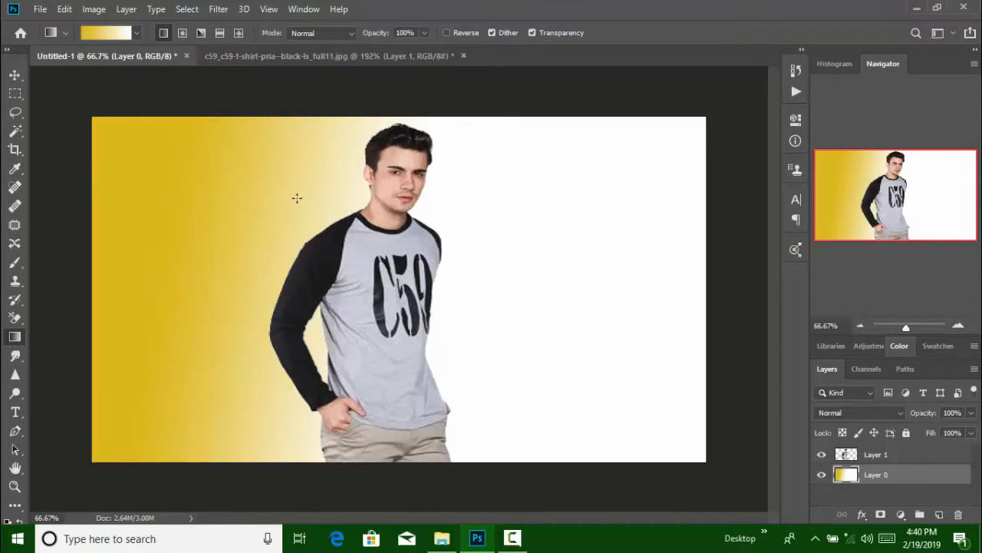
drag(297, 198, 374, 218)
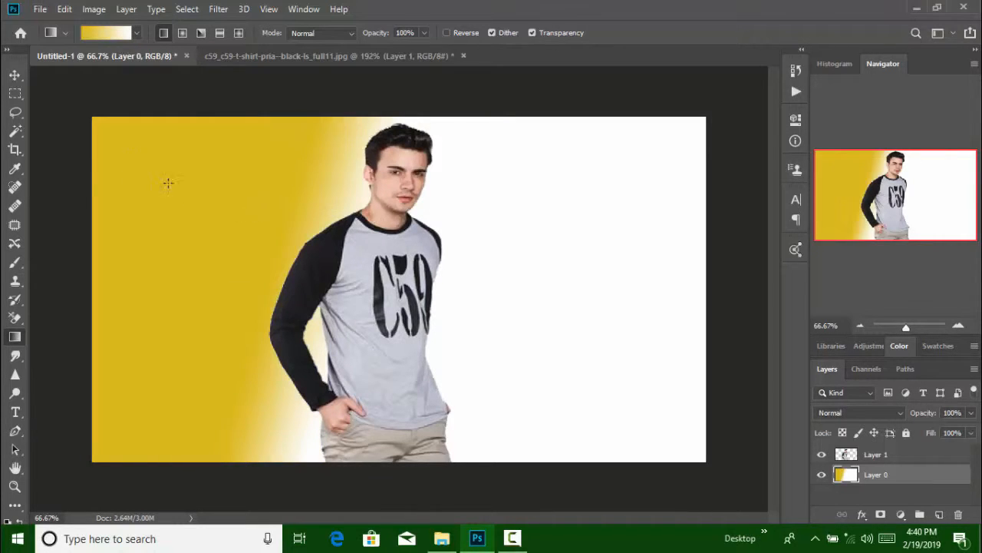
drag(167, 182, 461, 279)
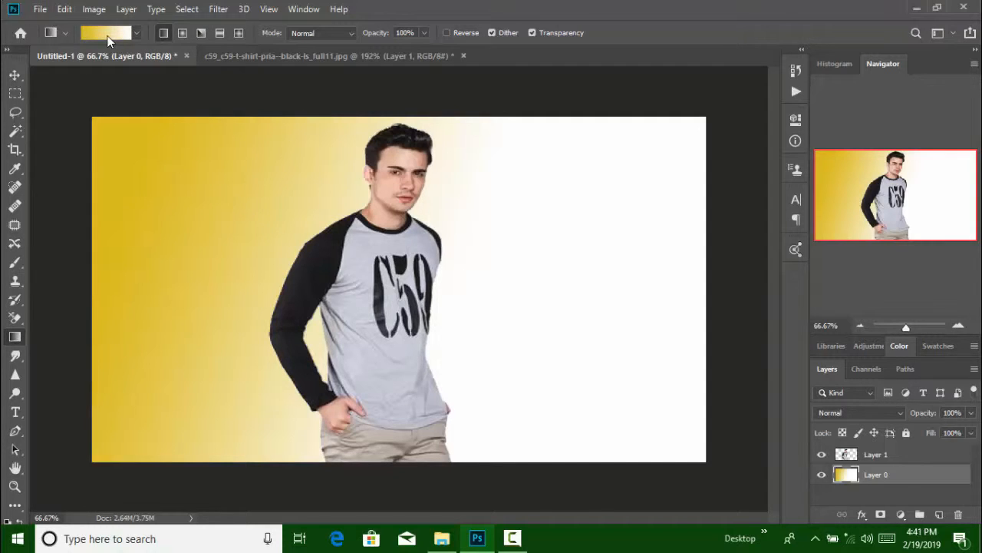
In the Gradient Editor, set the left opacity stop to 0% and the left color stop to gray 6d6d6d
click(106, 33)
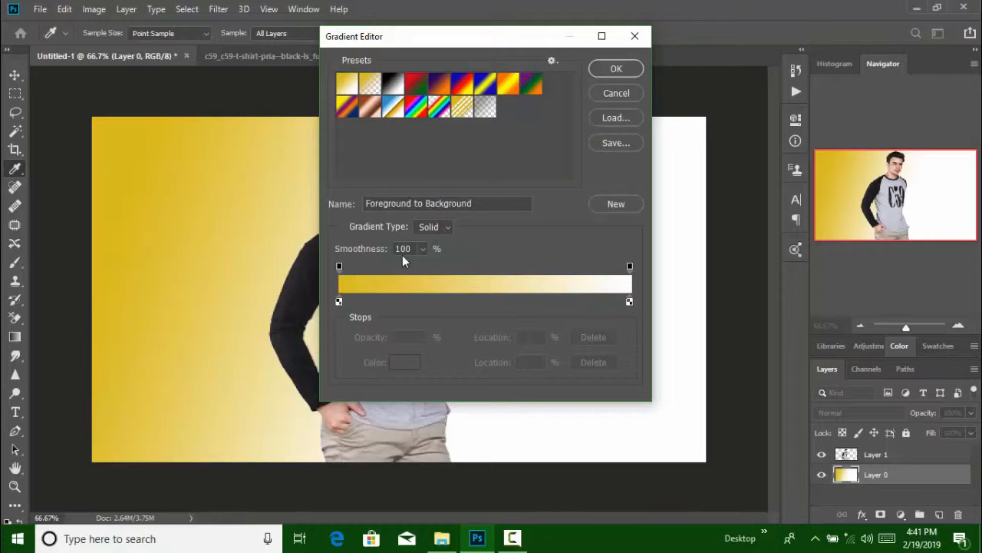
click(339, 267)
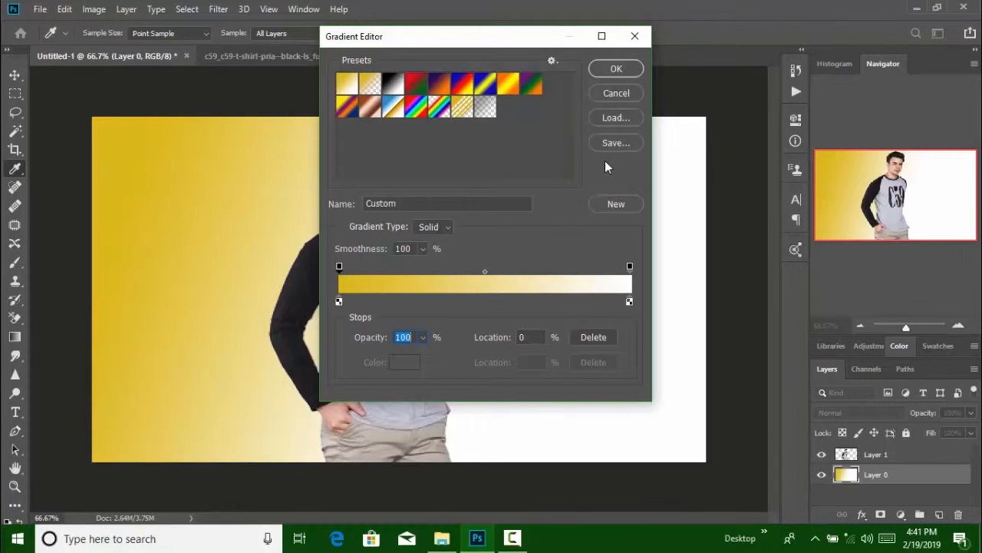
text(0)
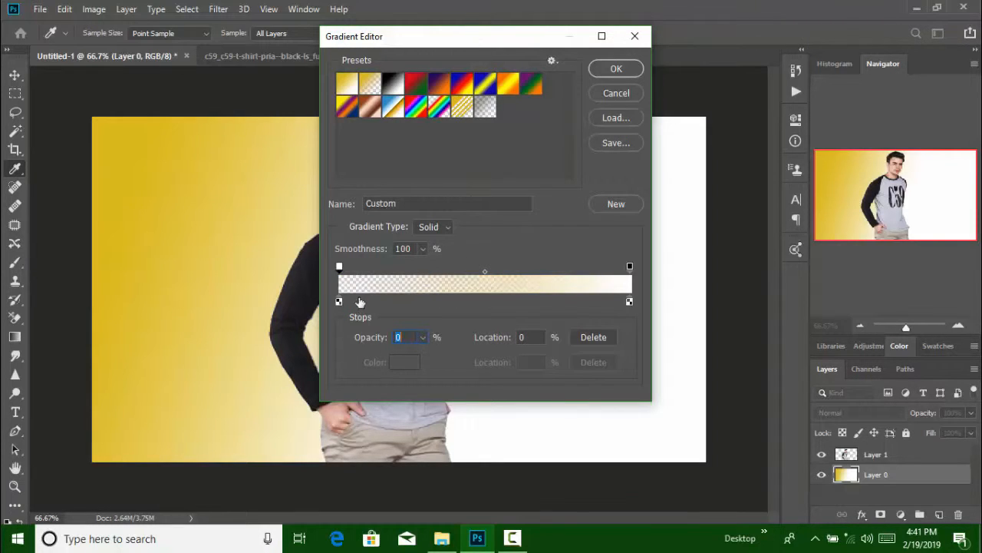
click(339, 300)
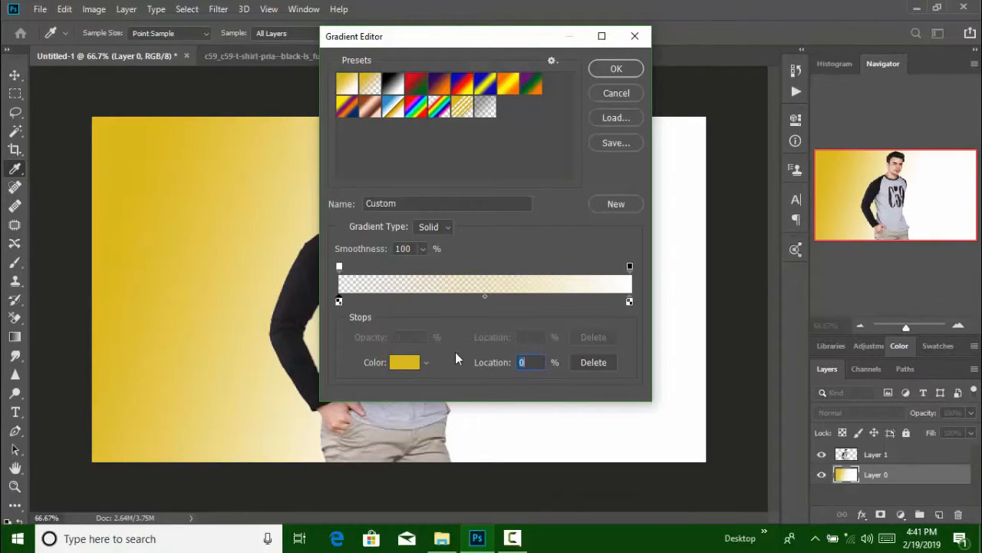
click(402, 362)
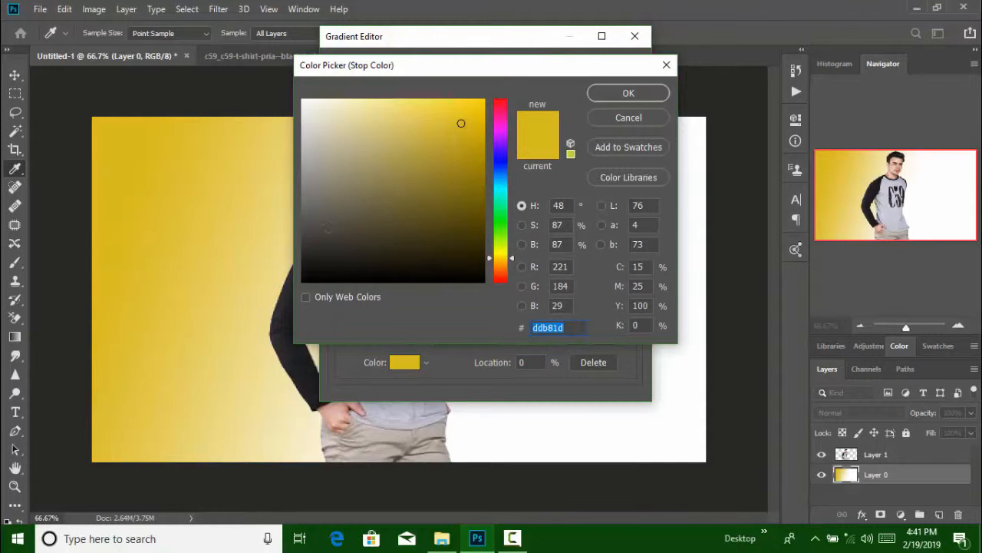
mouse_move(327, 227)
mouse_down()
mouse_move(301, 240)
mouse_move(294, 205)
mouse_up()
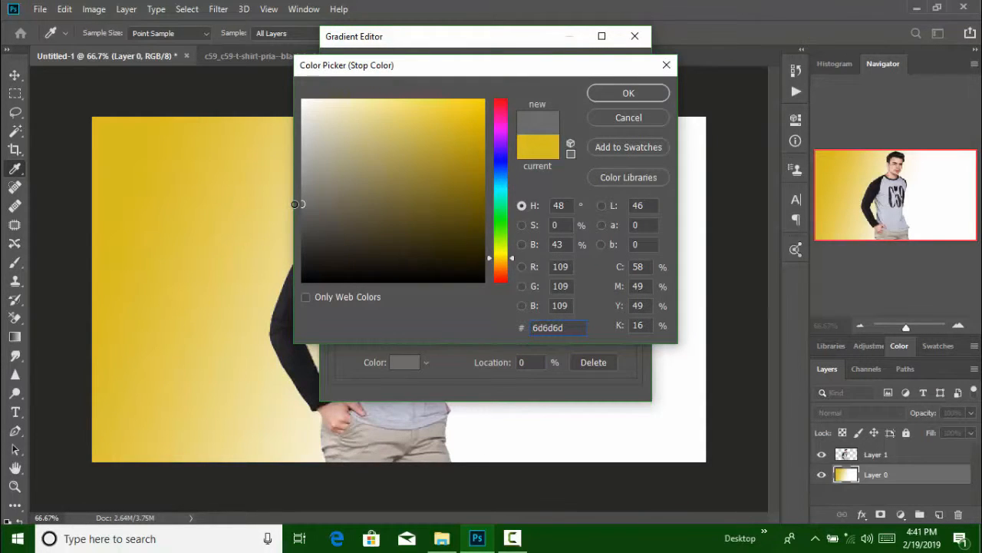
click(629, 93)
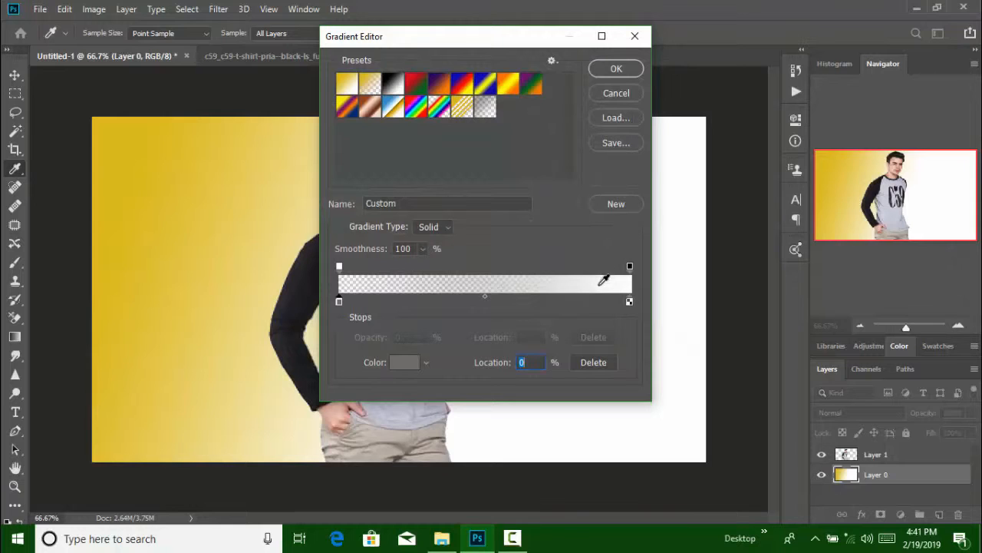
Confirm the edited gradient and draw it on the background from the right side leftward
click(339, 266)
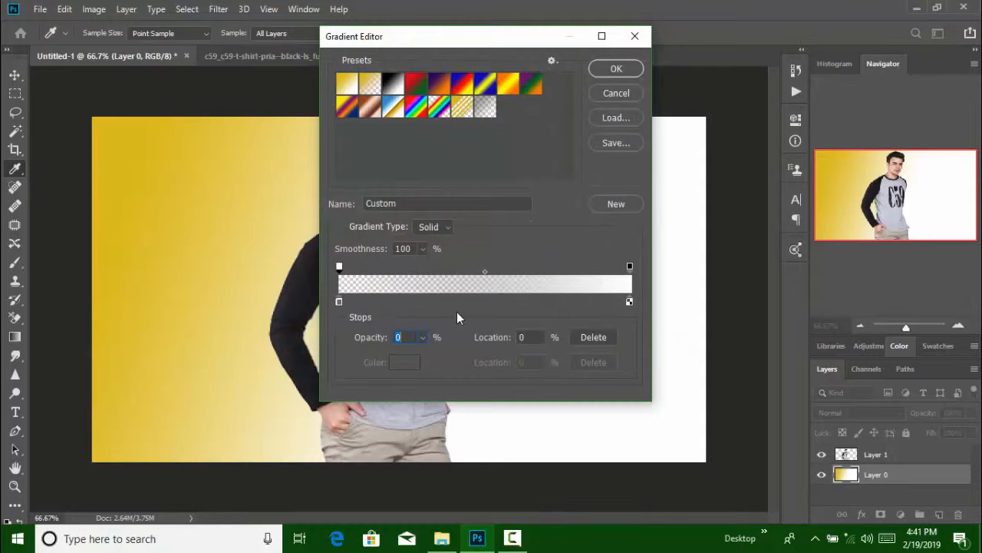
click(340, 268)
click(608, 72)
drag(643, 258, 511, 259)
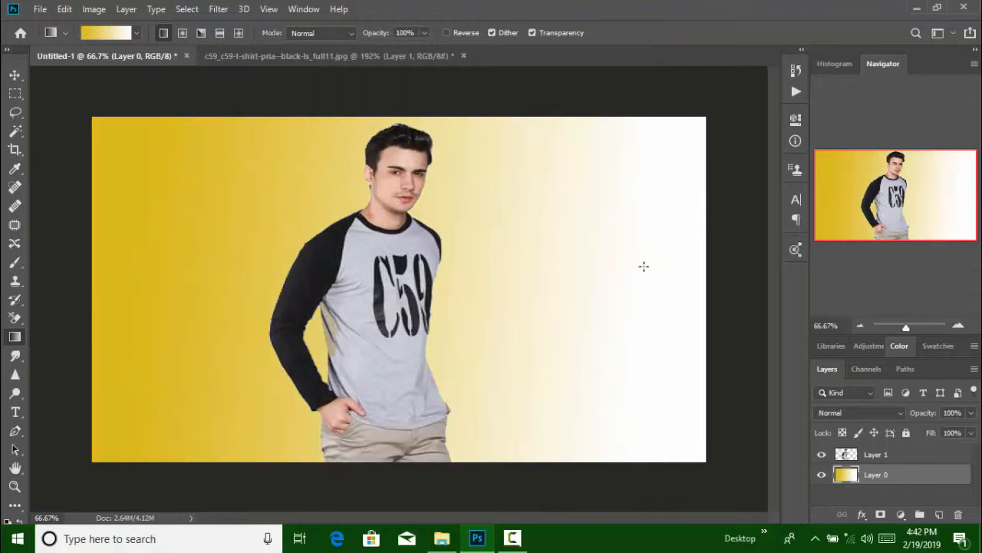
Load the Black, White gradient preset, move its black stop to 16% and change it to a dark slate gray
click(96, 35)
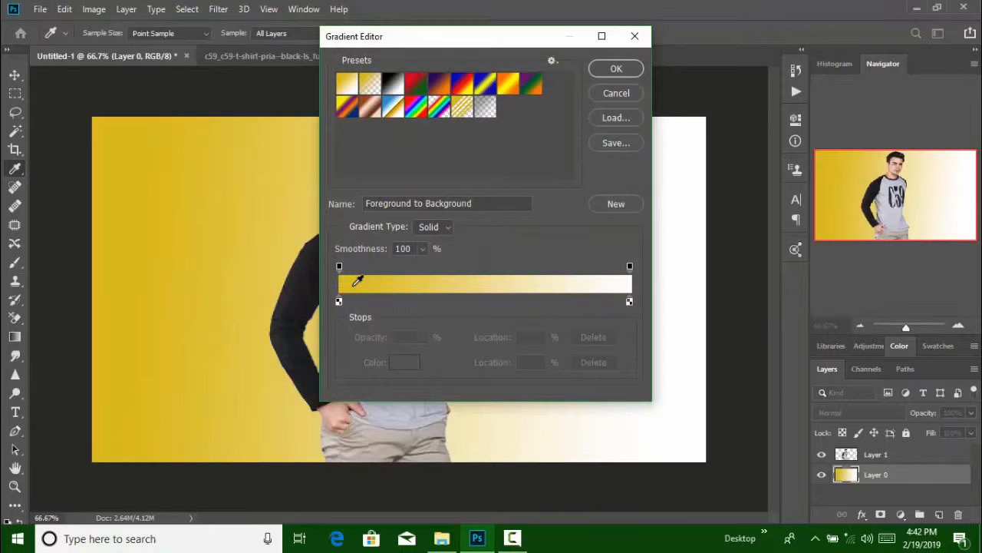
click(395, 83)
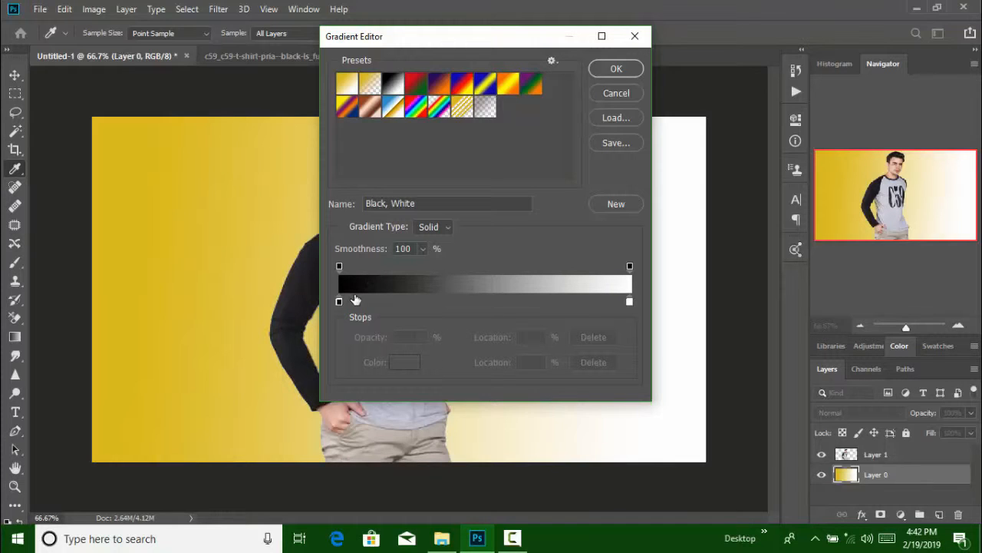
drag(341, 301, 384, 301)
click(397, 364)
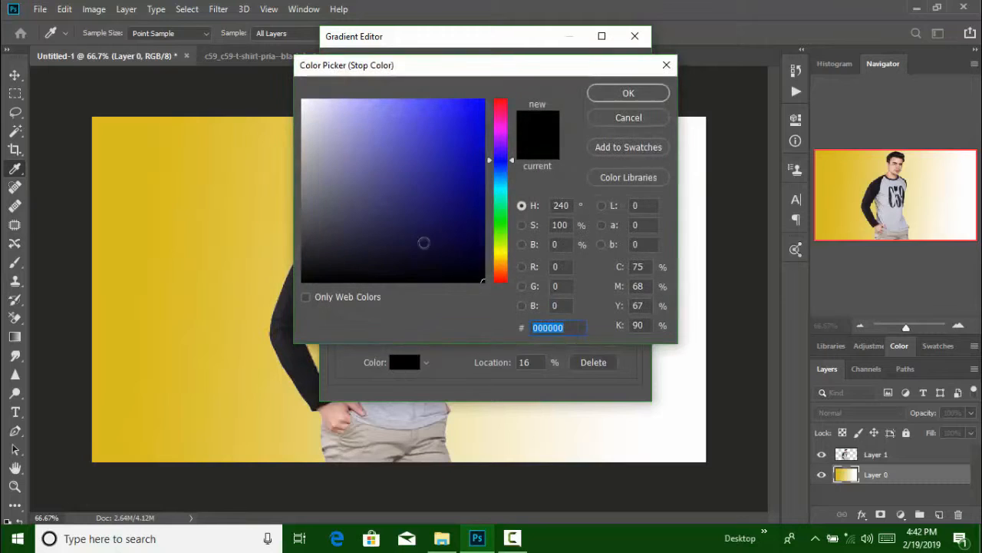
drag(351, 197, 330, 216)
click(633, 95)
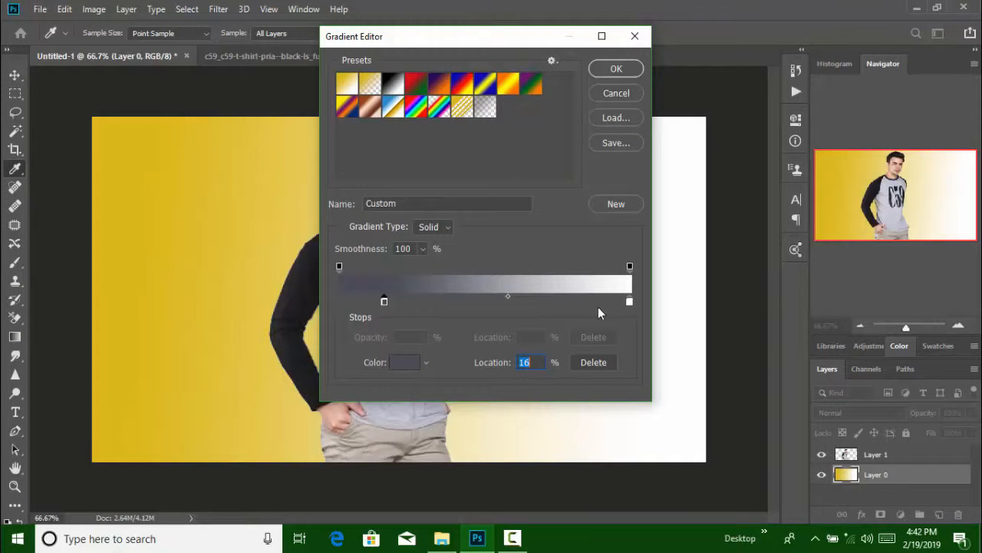
Position the dark color stop at 3% and another stop at 53%, then confirm the gradient
mouse_move(627, 304)
mouse_down()
mouse_move(598, 302)
mouse_move(631, 303)
mouse_up()
drag(384, 300, 348, 300)
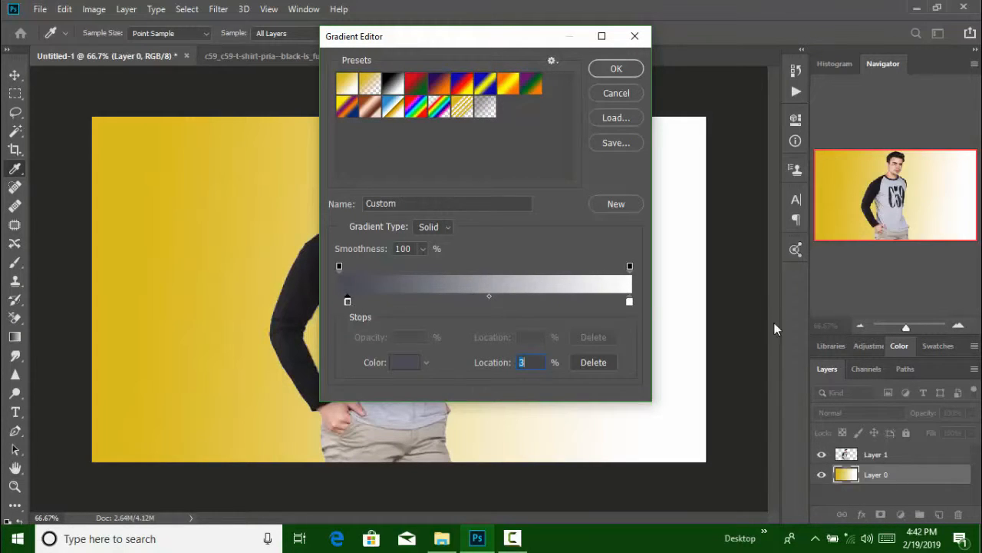
mouse_move(500, 301)
mouse_down()
mouse_move(530, 300)
mouse_move(496, 302)
mouse_up()
click(634, 74)
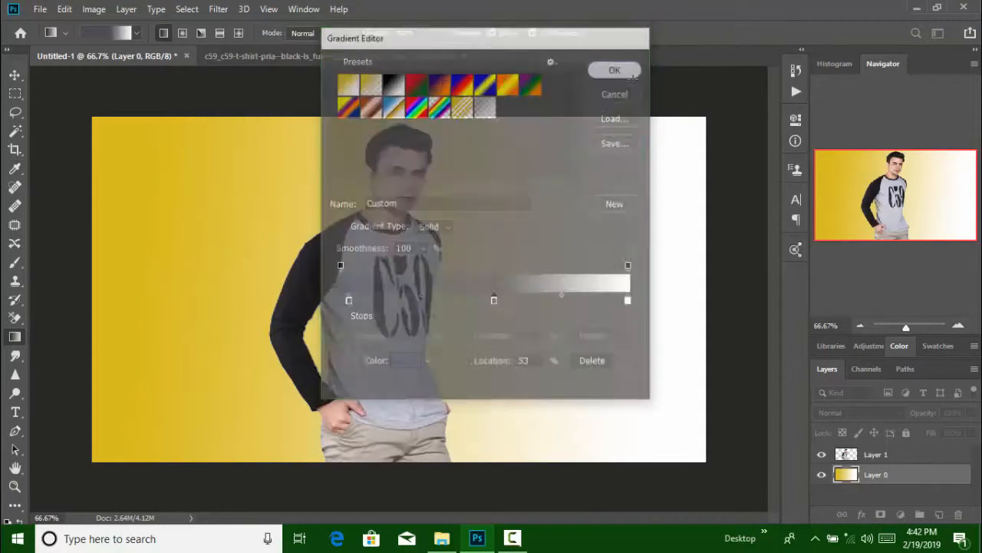
Draw the gradient on the background layer from the right side leftward to just beside the man
drag(639, 271, 495, 274)
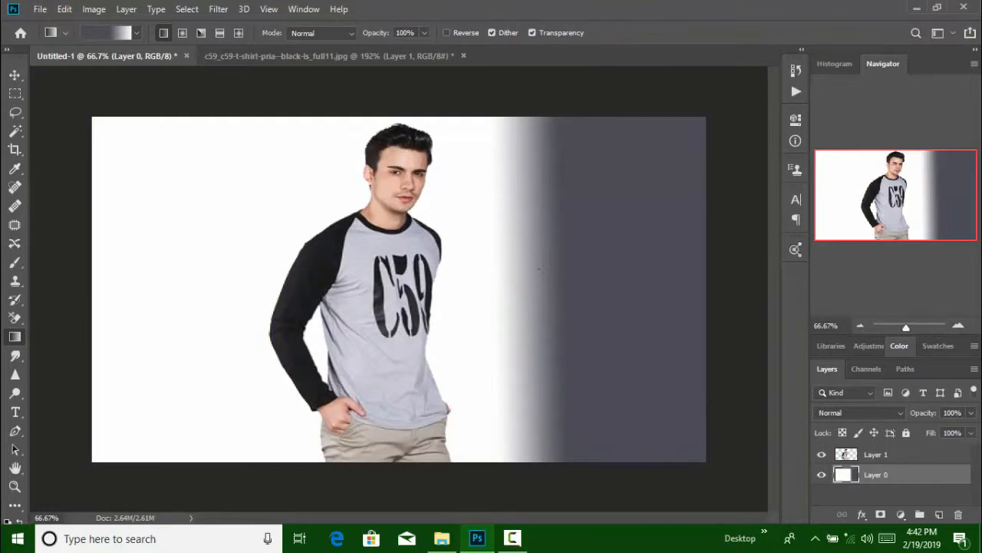
drag(603, 268, 454, 281)
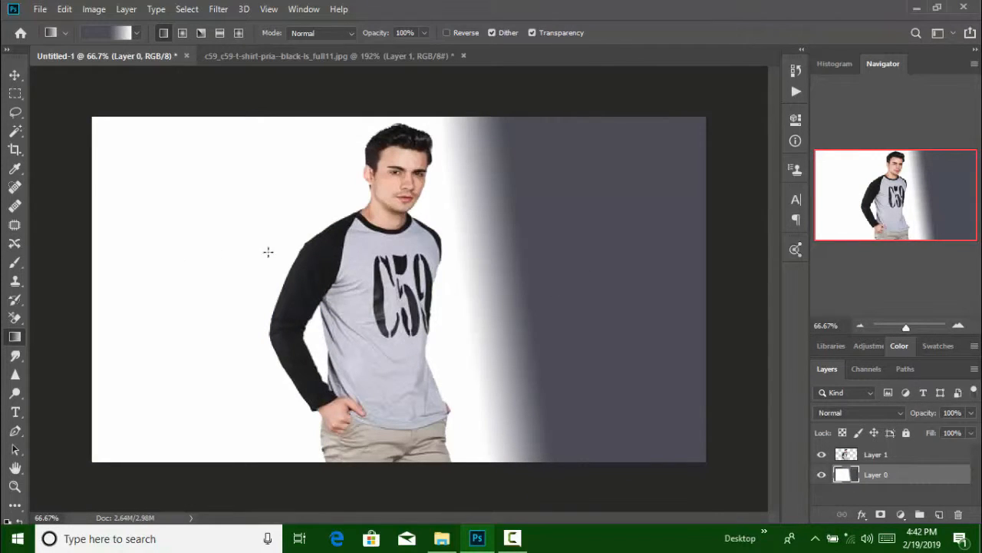
Redraw the gray-to-white gradient across the background from left to right, undoing the earlier attempts
drag(168, 252, 443, 252)
drag(202, 247, 365, 259)
key(ctrl+z)
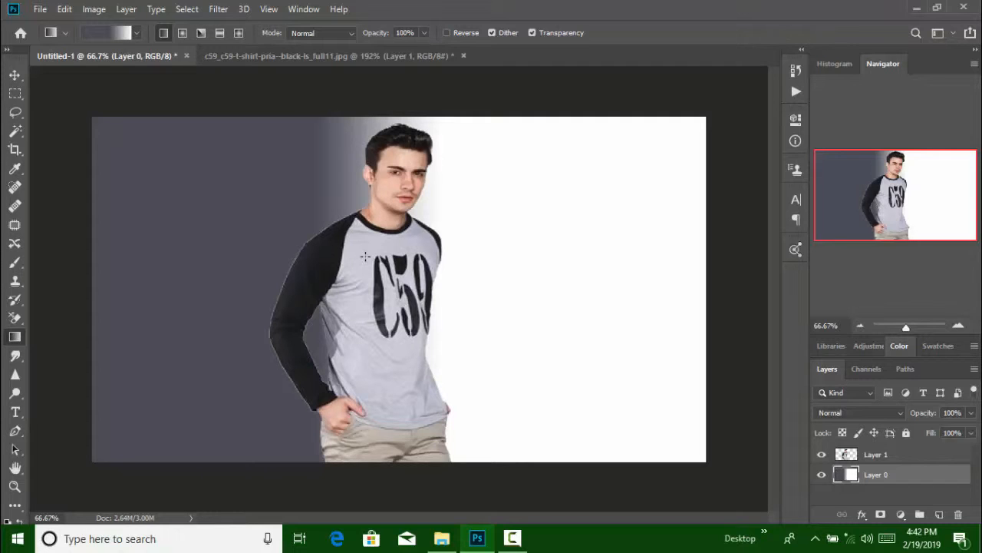
key(ctrl+z)
key(ctrl+z)
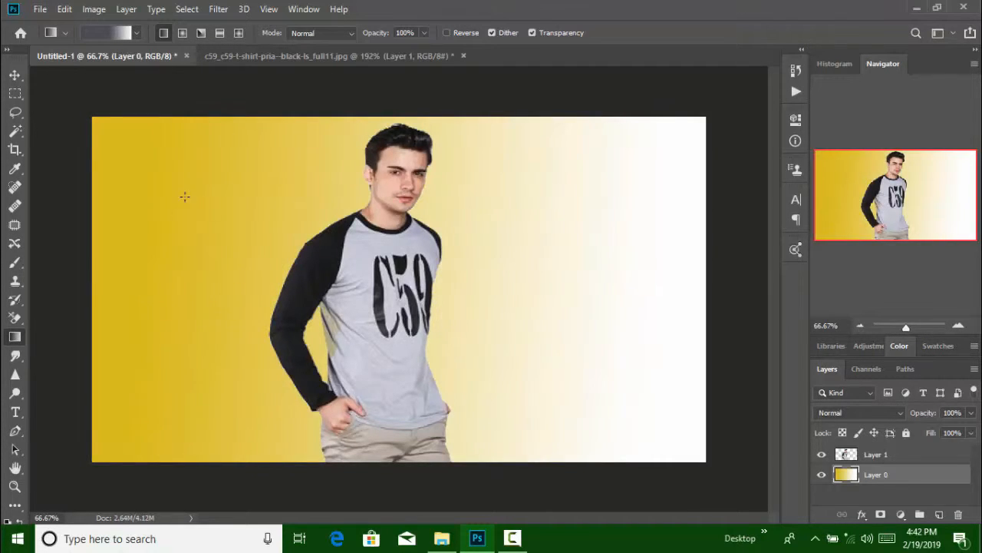
drag(191, 199, 558, 231)
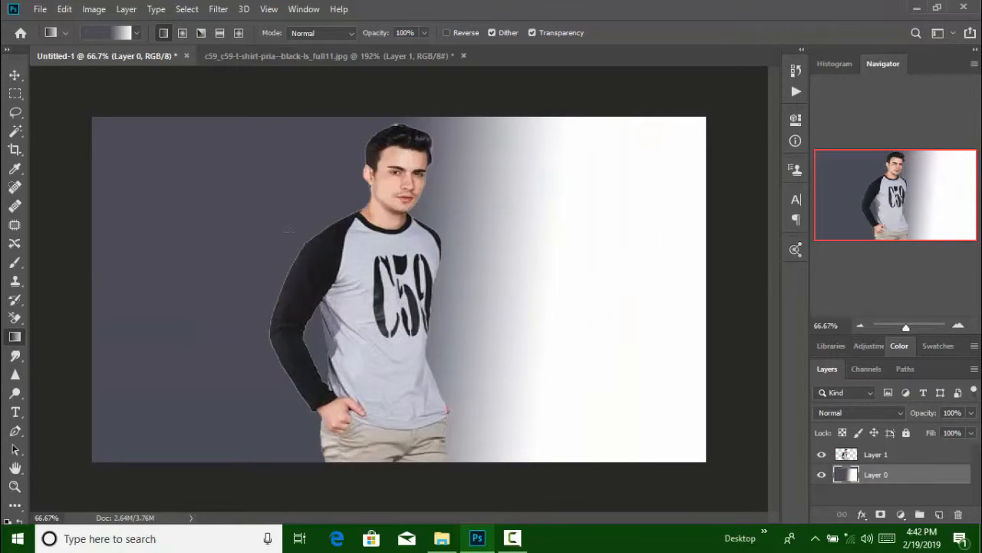
Pick the yellow-to-transparent gradient preset and draw it inward from the left edge and from the right edge
click(136, 33)
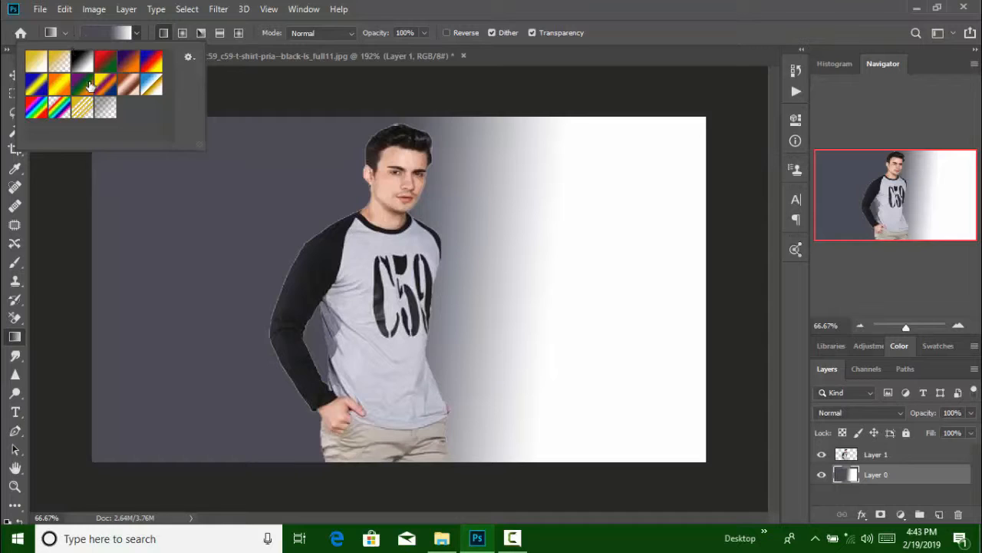
click(52, 62)
click(52, 62)
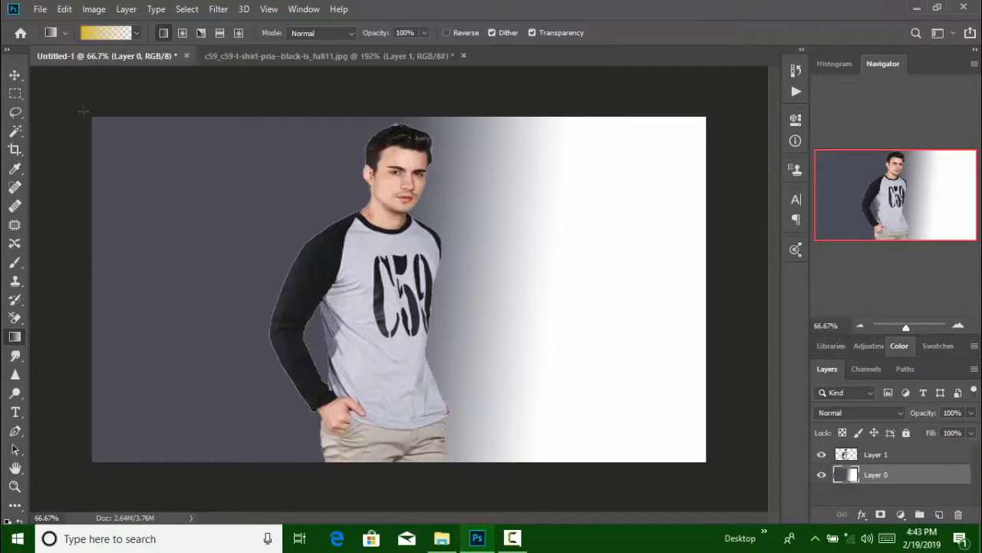
drag(131, 254, 320, 251)
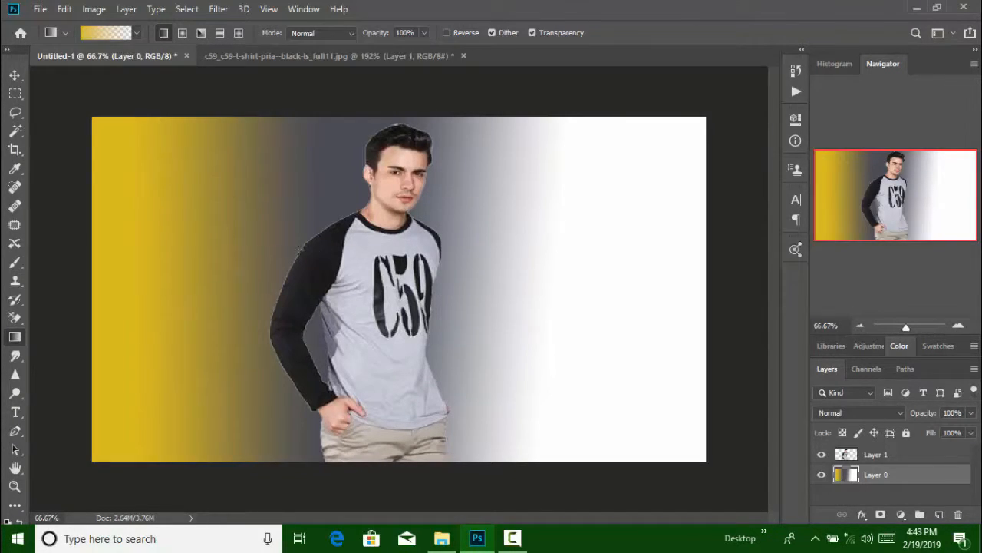
drag(654, 256, 535, 261)
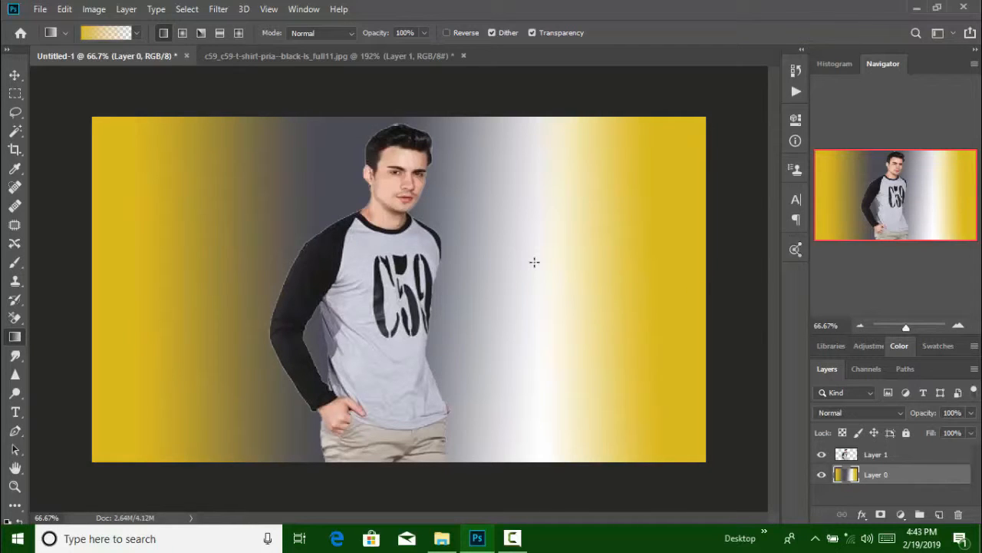
Layer more yellow-to-transparent gradients across the background until it is covered in yellow
drag(204, 227, 519, 225)
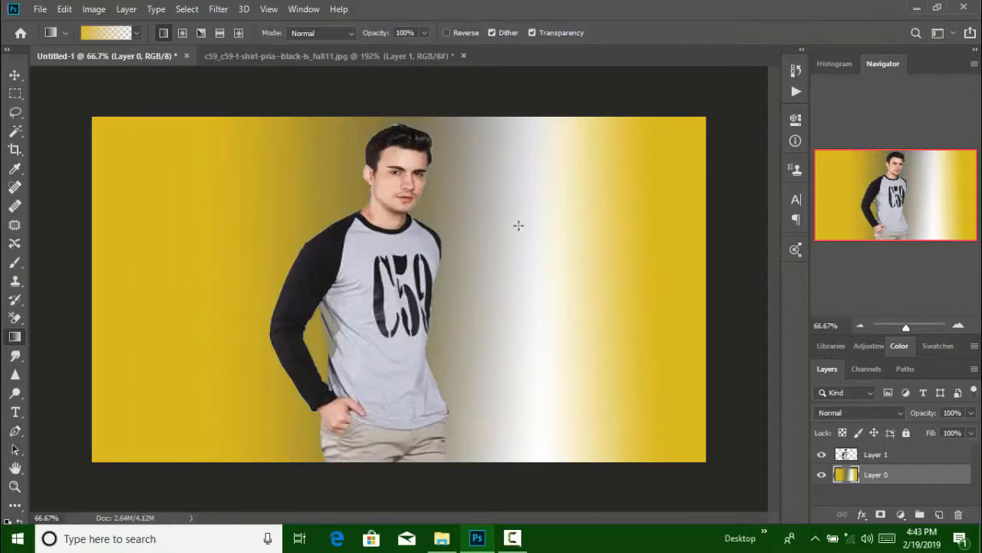
drag(170, 244, 583, 229)
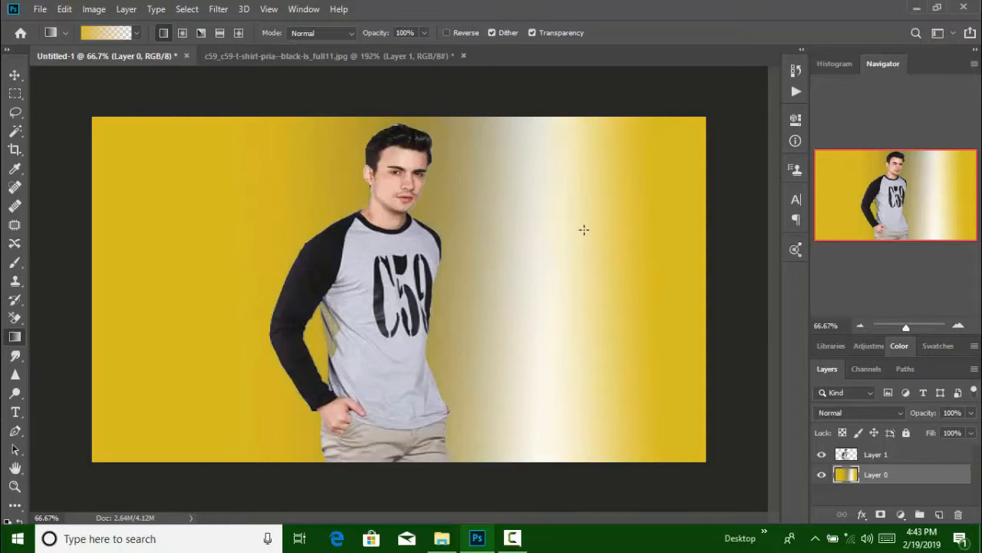
drag(662, 230, 263, 278)
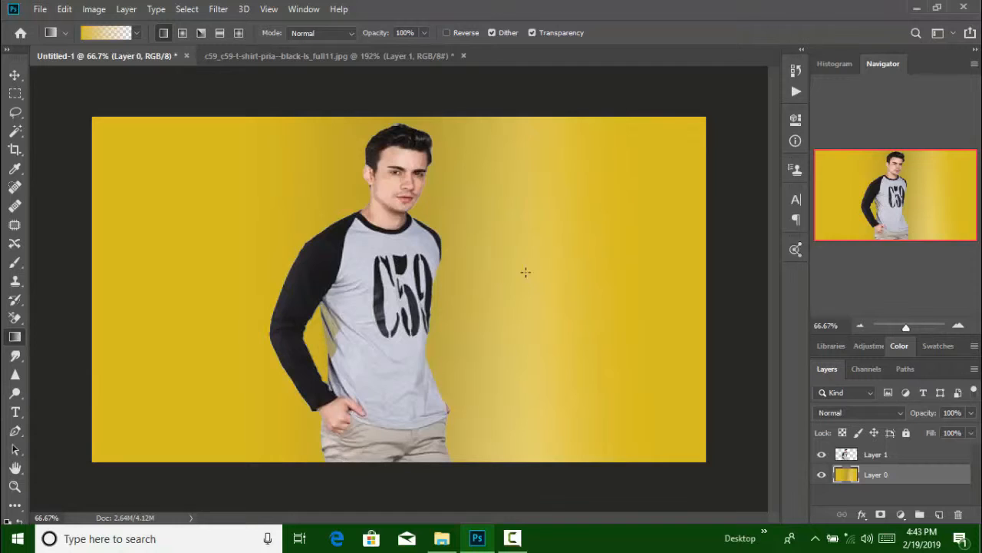
drag(526, 271, 382, 271)
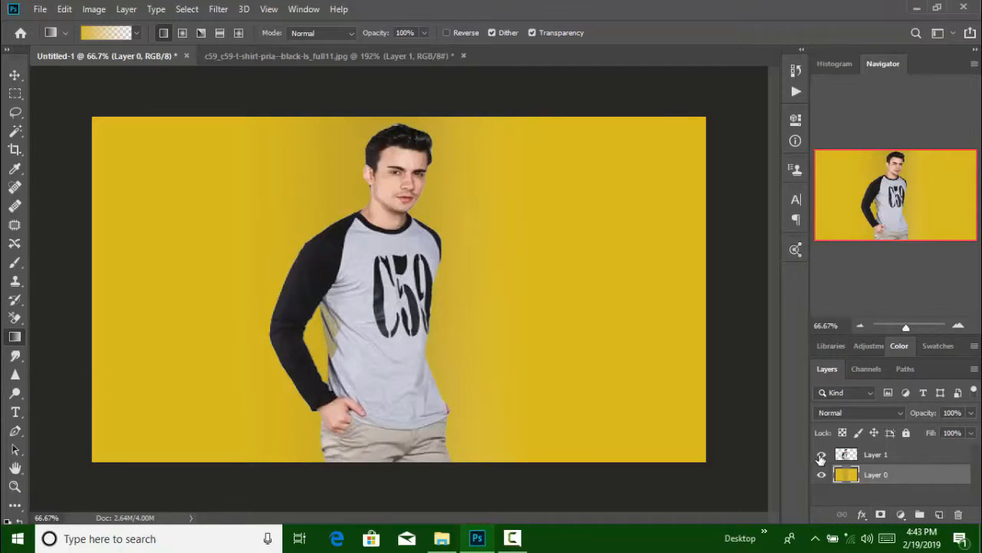
Try the Darken and then the Overlay blend modes on the background layer
click(872, 411)
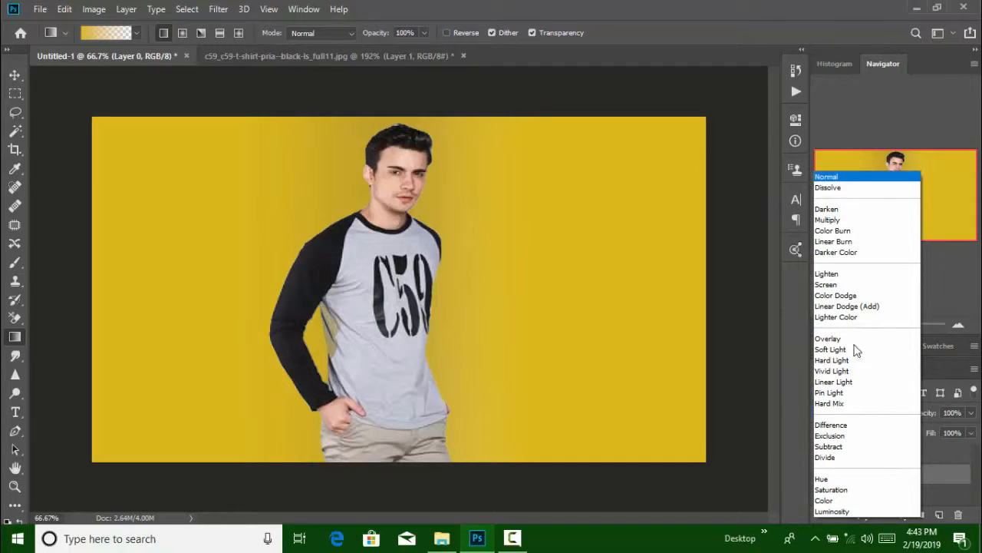
click(836, 209)
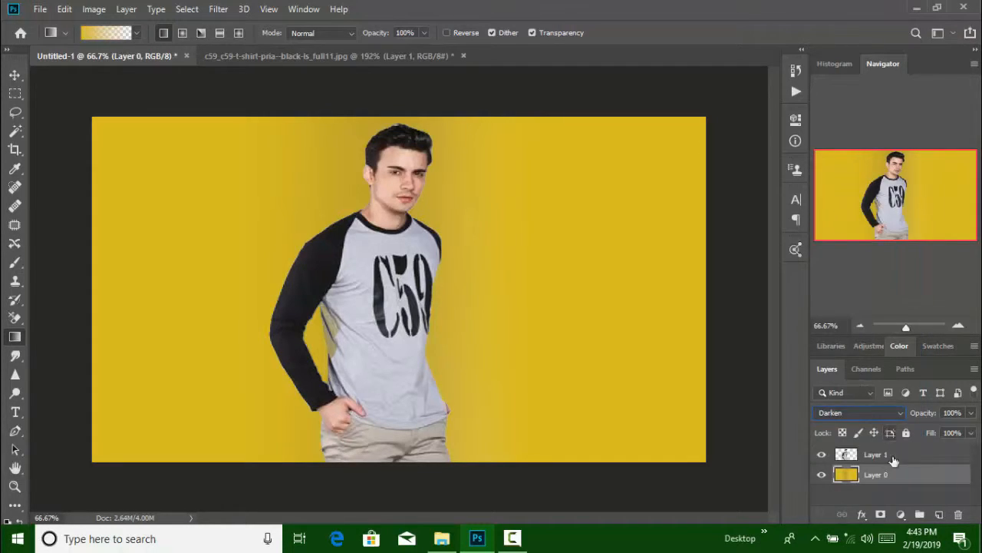
click(876, 414)
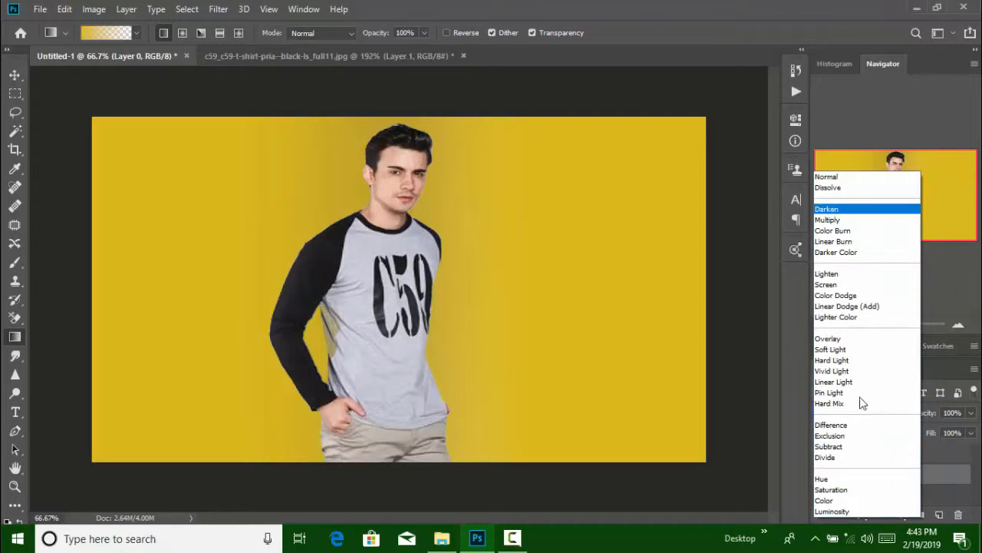
click(850, 345)
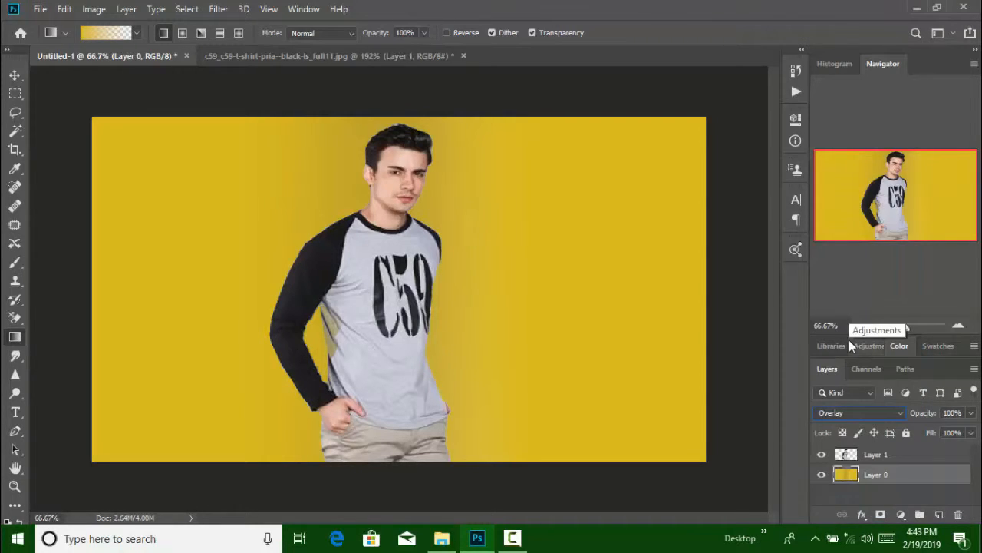
Select both the man's layer and the background layer and merge them into one layer
click(873, 457)
click(873, 477)
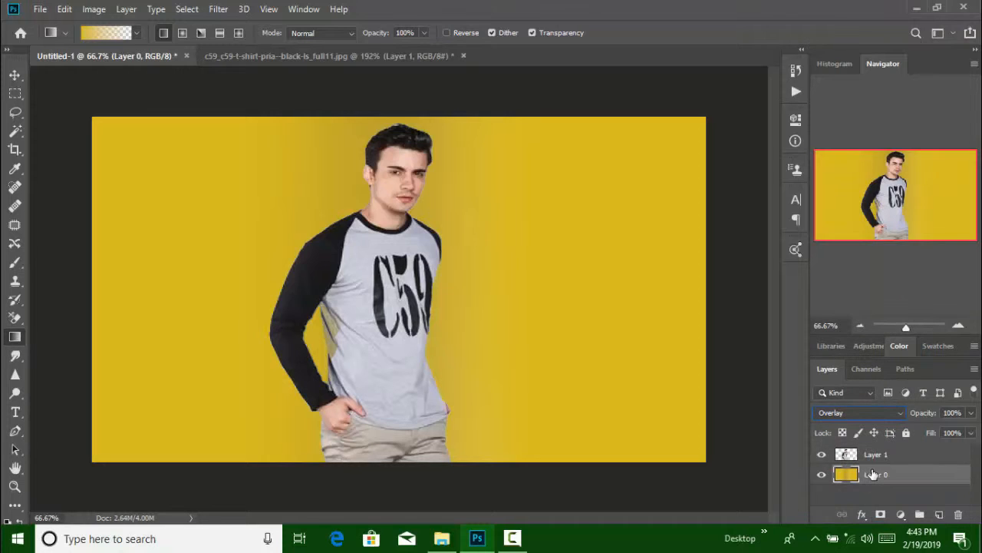
shift+click(873, 459)
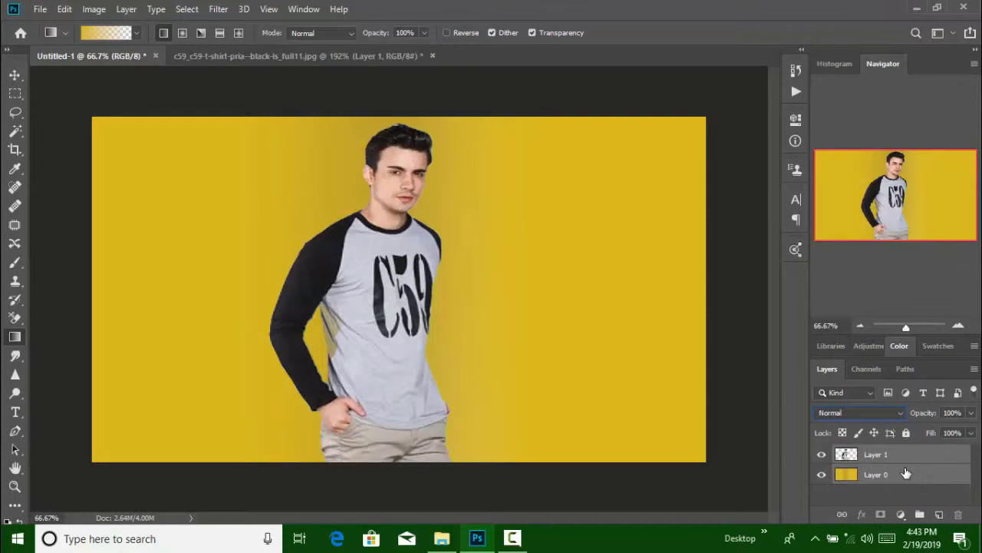
right_click(906, 470)
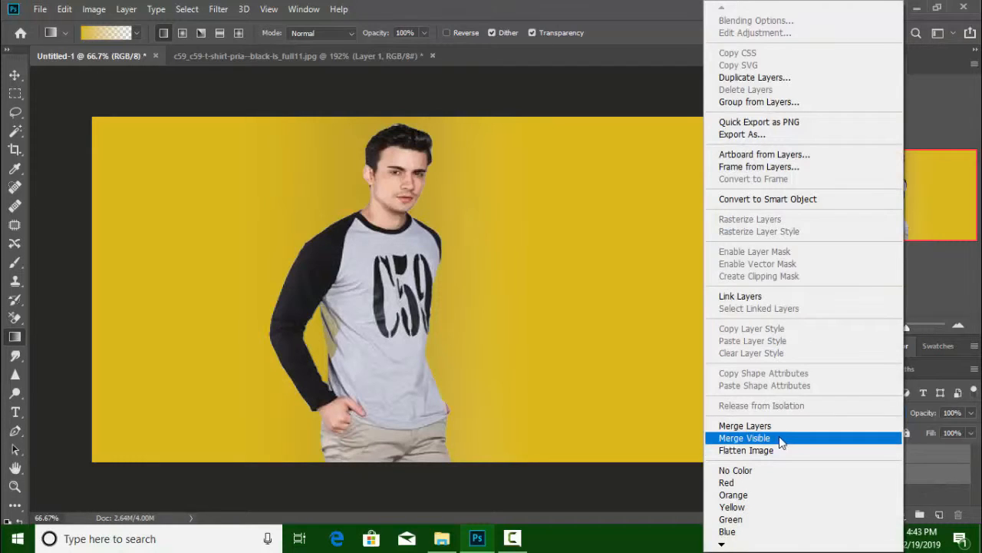
click(756, 425)
click(895, 413)
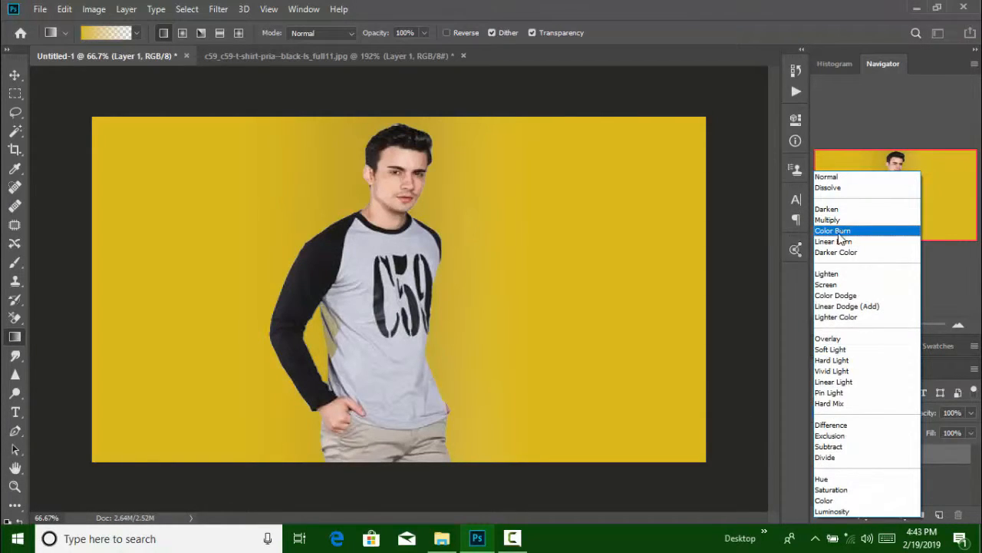
click(756, 296)
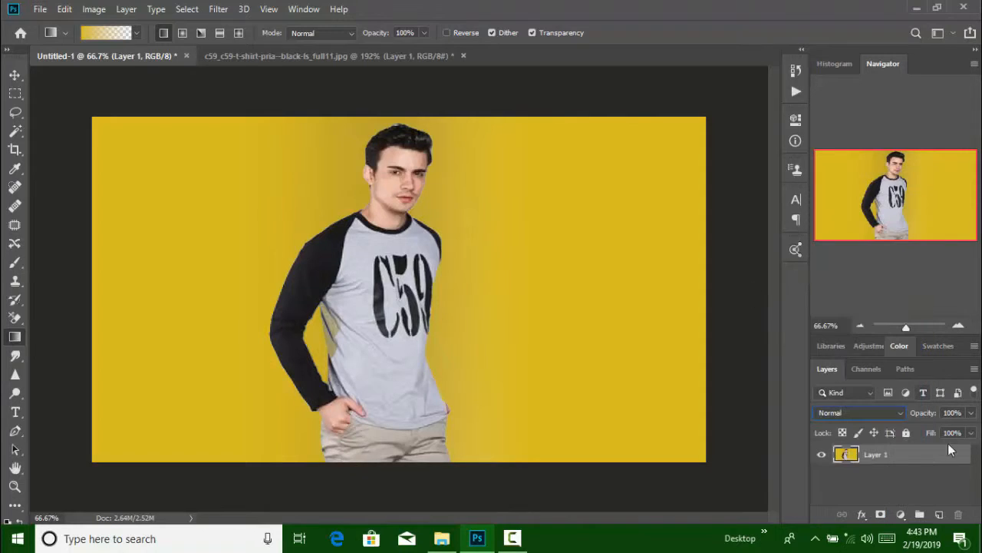
Open the Camera Raw Filter on the merged layer and set Temperature to +2 and Tint to +36
right_click(895, 458)
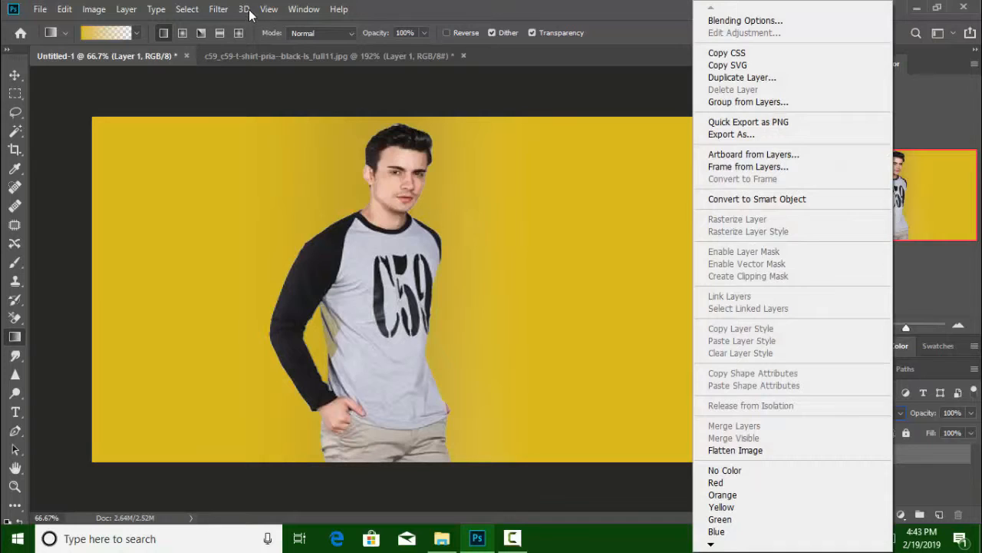
click(216, 13)
click(216, 15)
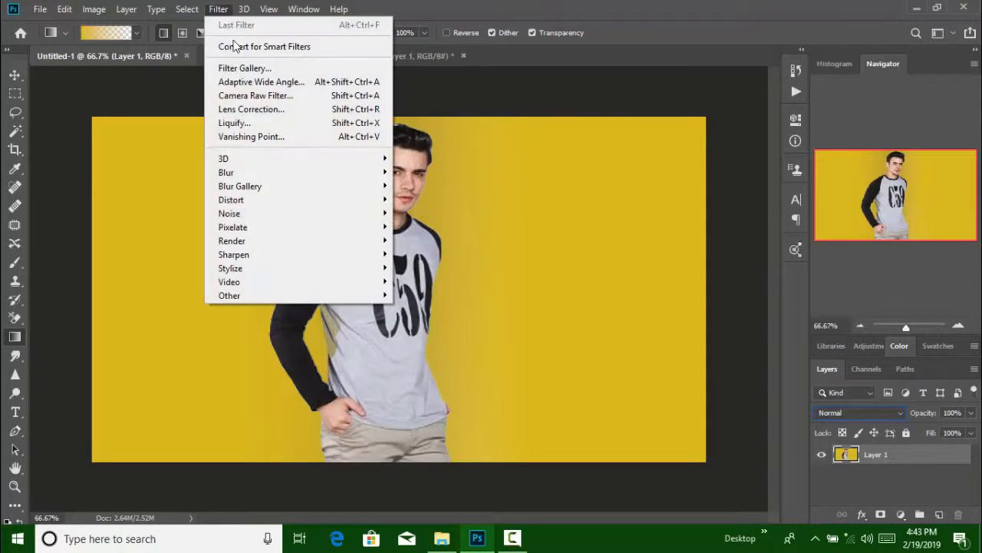
click(246, 95)
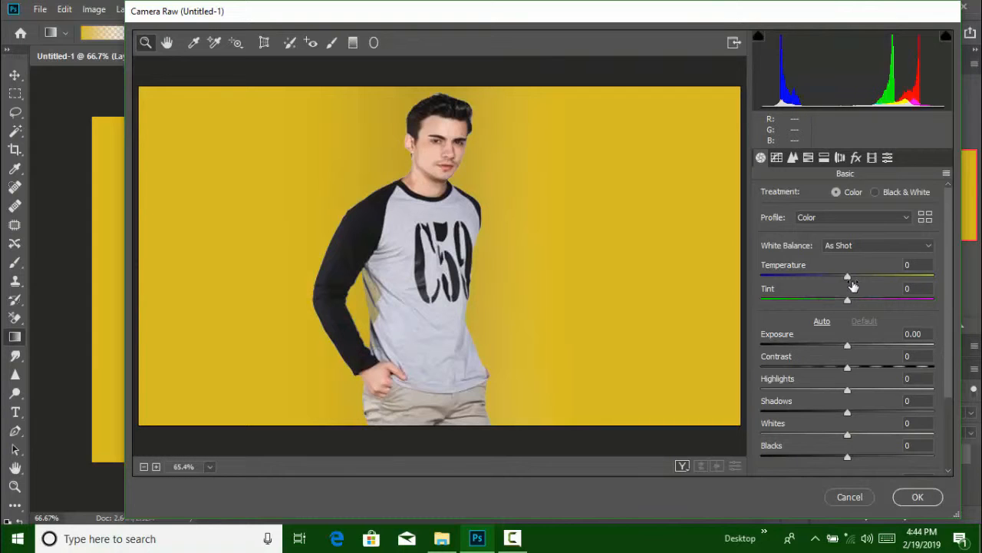
mouse_move(850, 287)
mouse_down()
mouse_move(875, 286)
mouse_move(852, 275)
mouse_move(894, 271)
mouse_move(841, 276)
mouse_move(851, 278)
mouse_up()
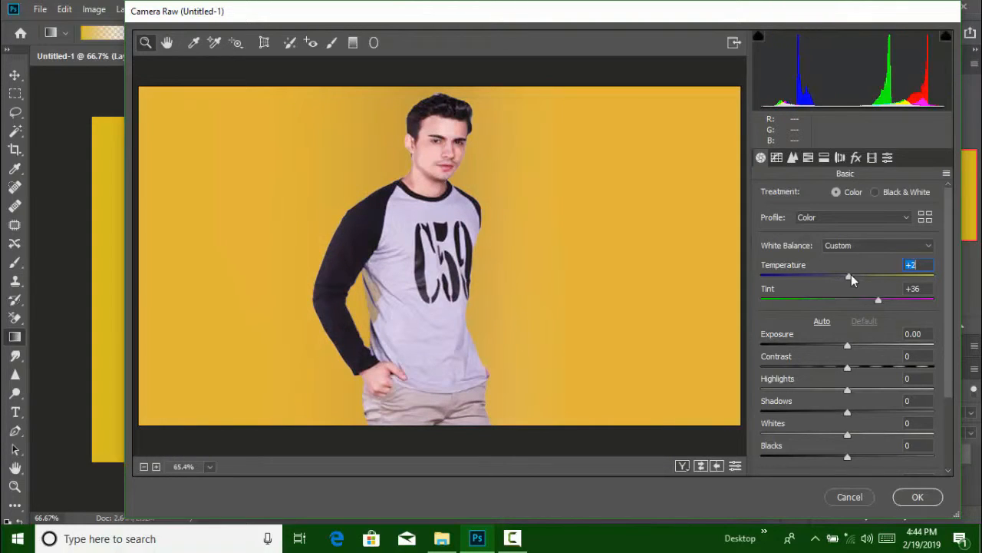
Set Exposure +0.05, Contrast +37, Highlights +38, Blacks +30, and reset Shadows to 0
drag(848, 365, 848, 345)
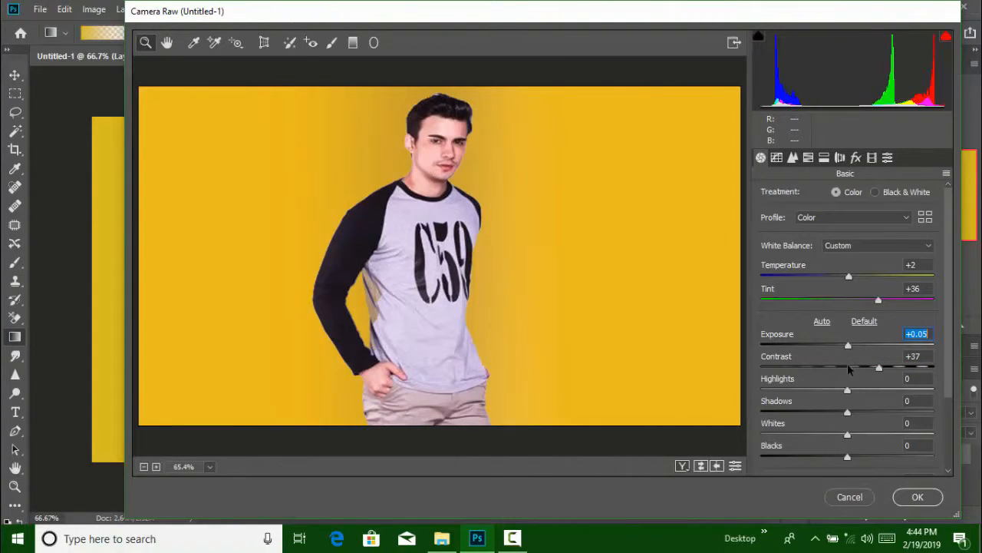
drag(848, 390, 880, 392)
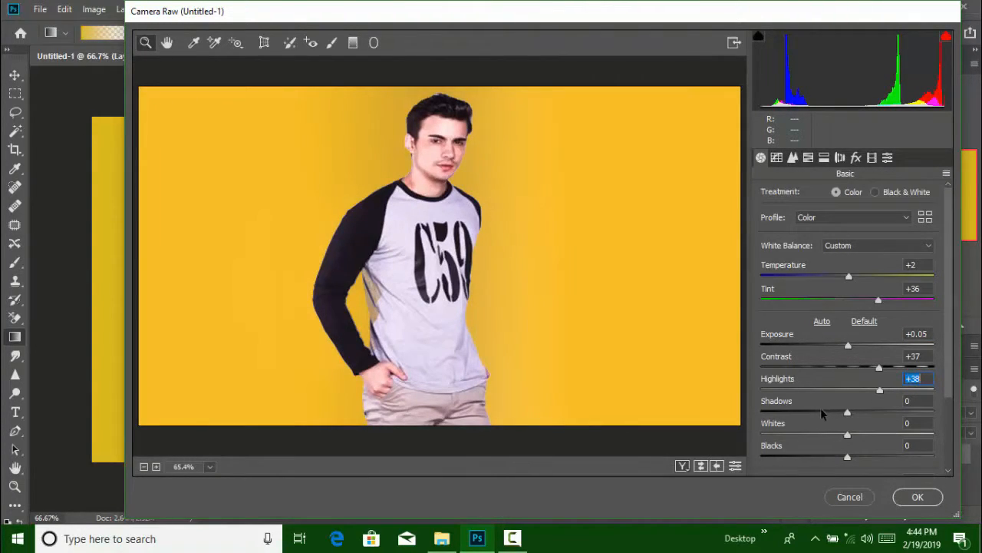
drag(841, 413, 865, 413)
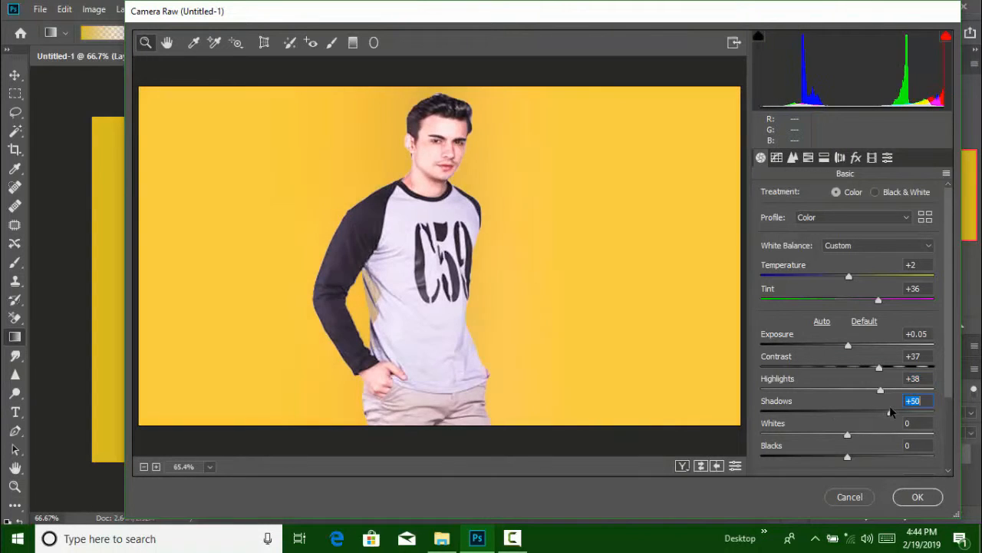
double_click(843, 403)
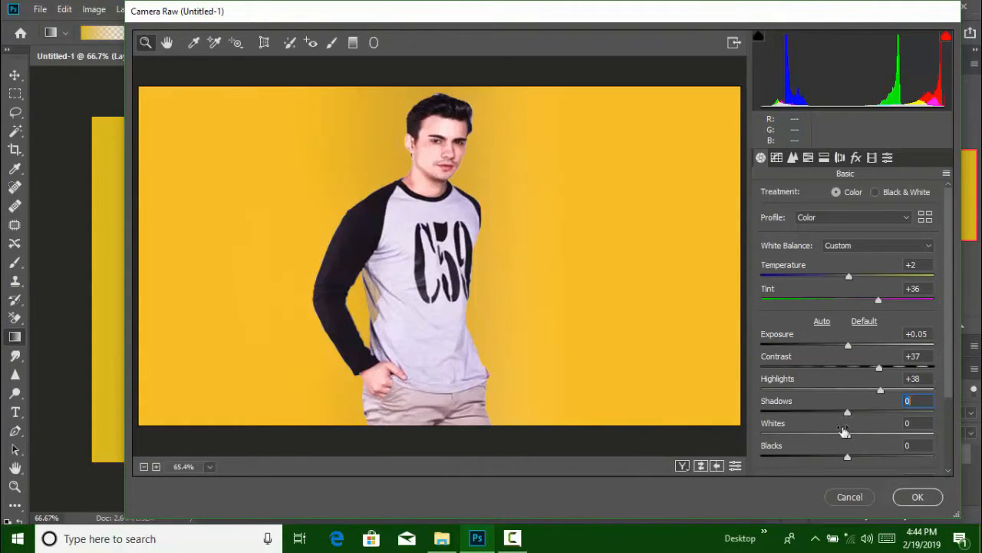
drag(848, 458, 873, 457)
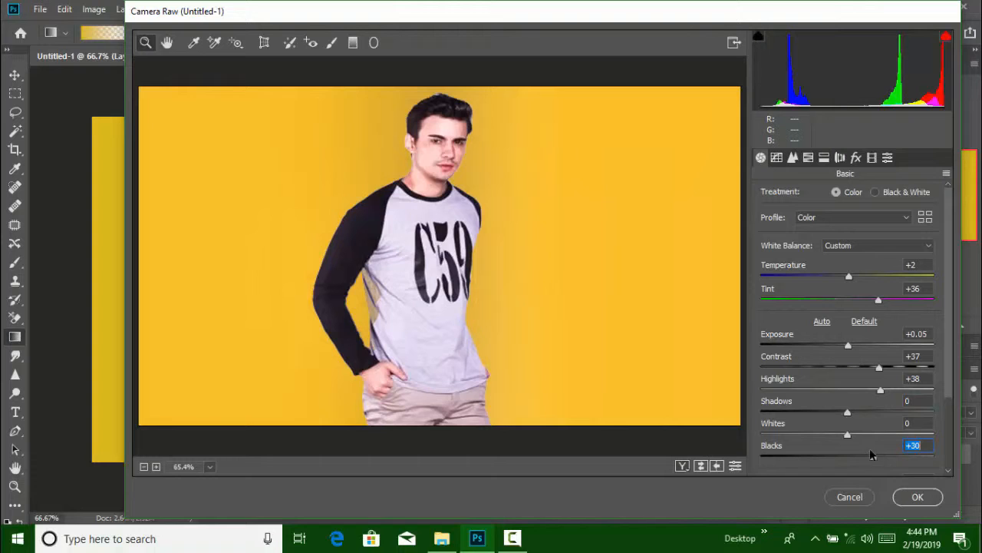
Add a Post Crop Vignetting amount of -27 and apply the Camera Raw filter
click(858, 159)
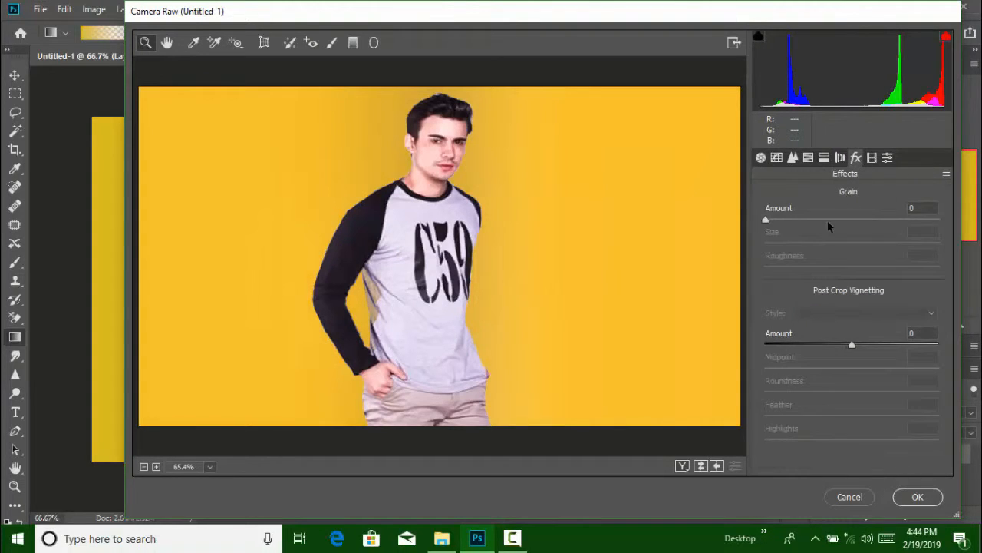
drag(869, 345, 832, 343)
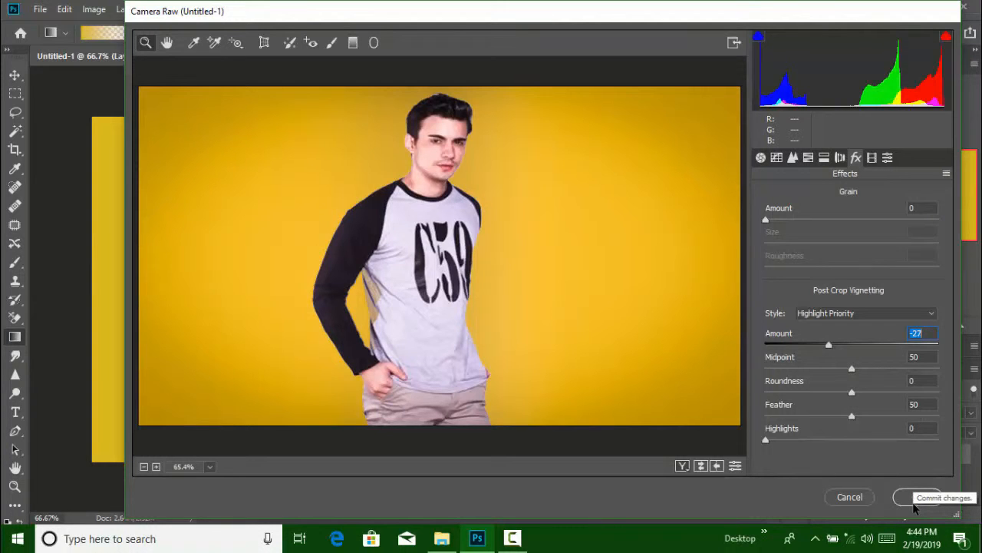
click(914, 503)
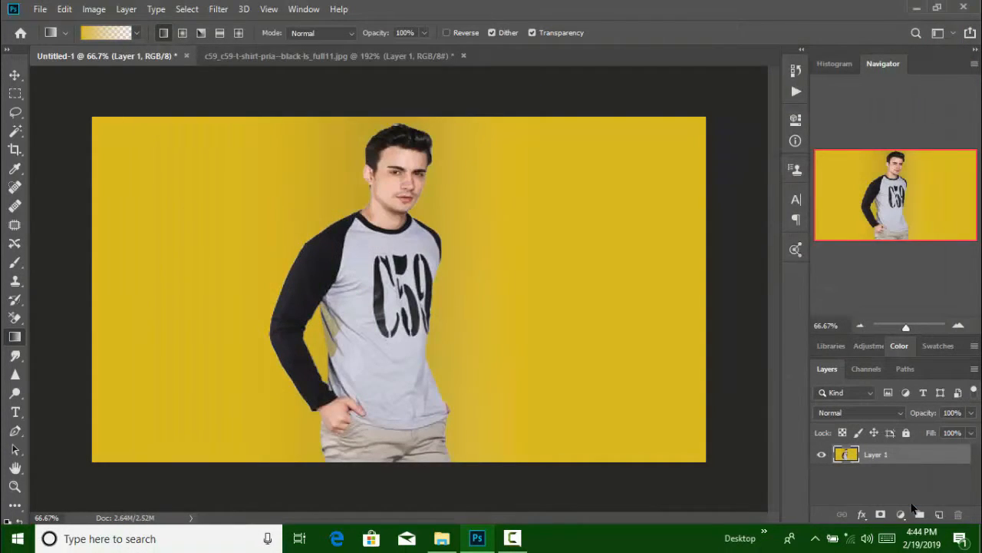